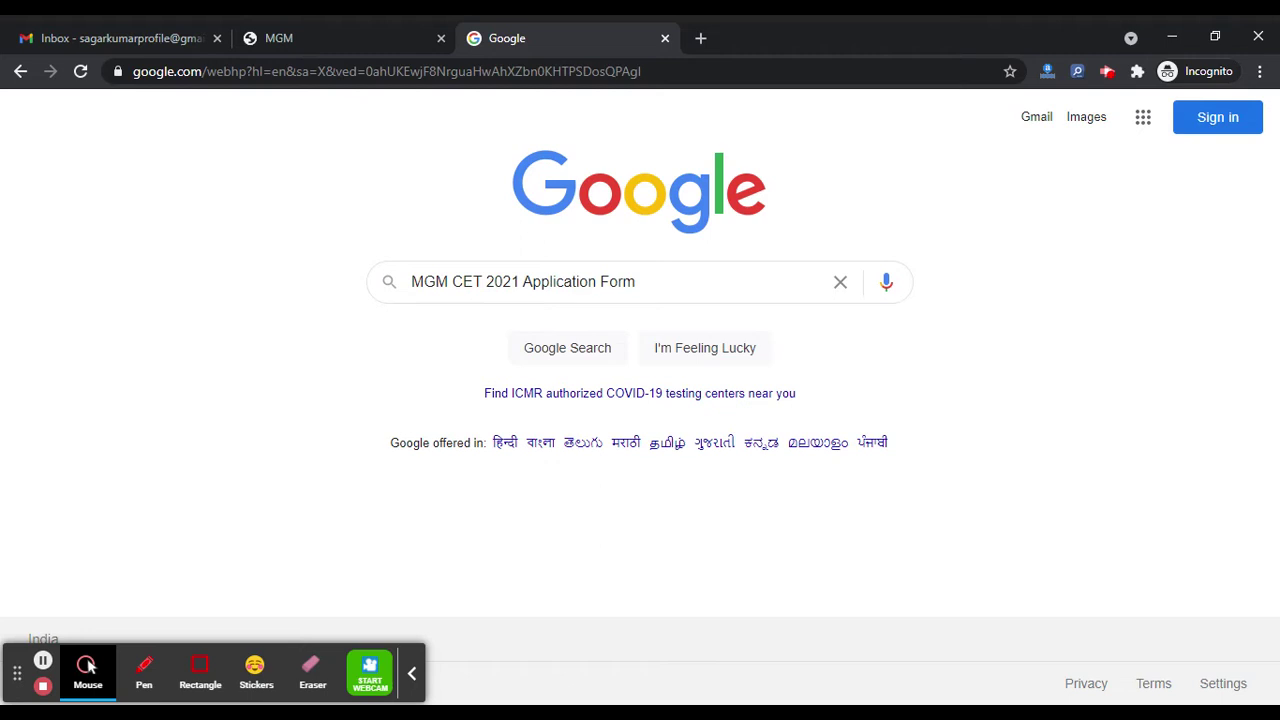
# Step: Start a new registration on the MGM portal for UG, academic year 2021 - 2022
pyautogui.click(88, 668)
pyautogui.click(334, 23)
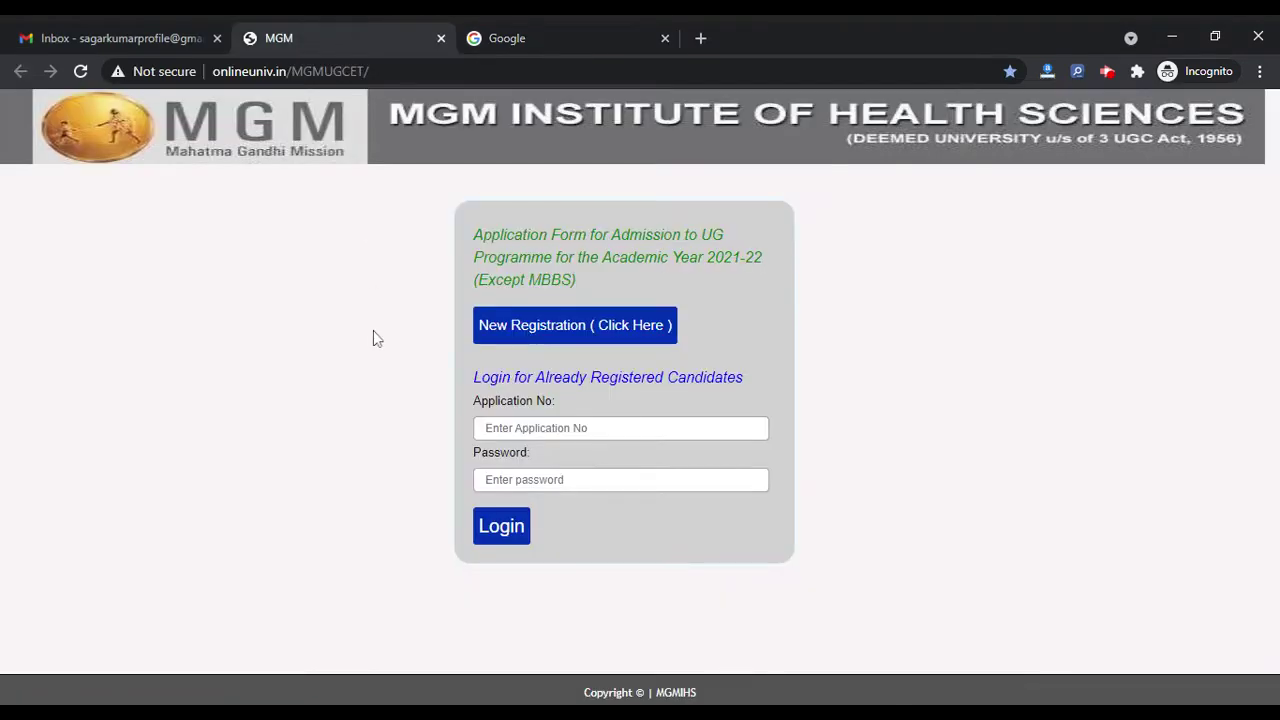
pyautogui.click(596, 330)
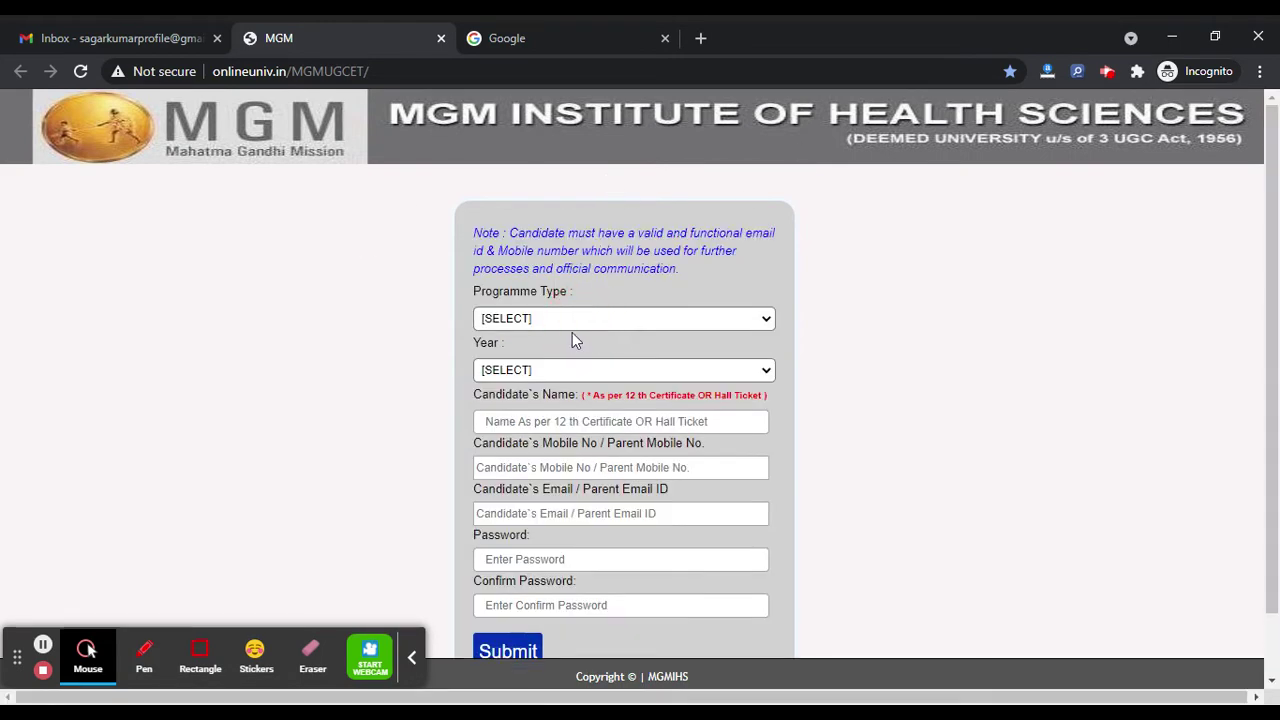
pyautogui.click(657, 343)
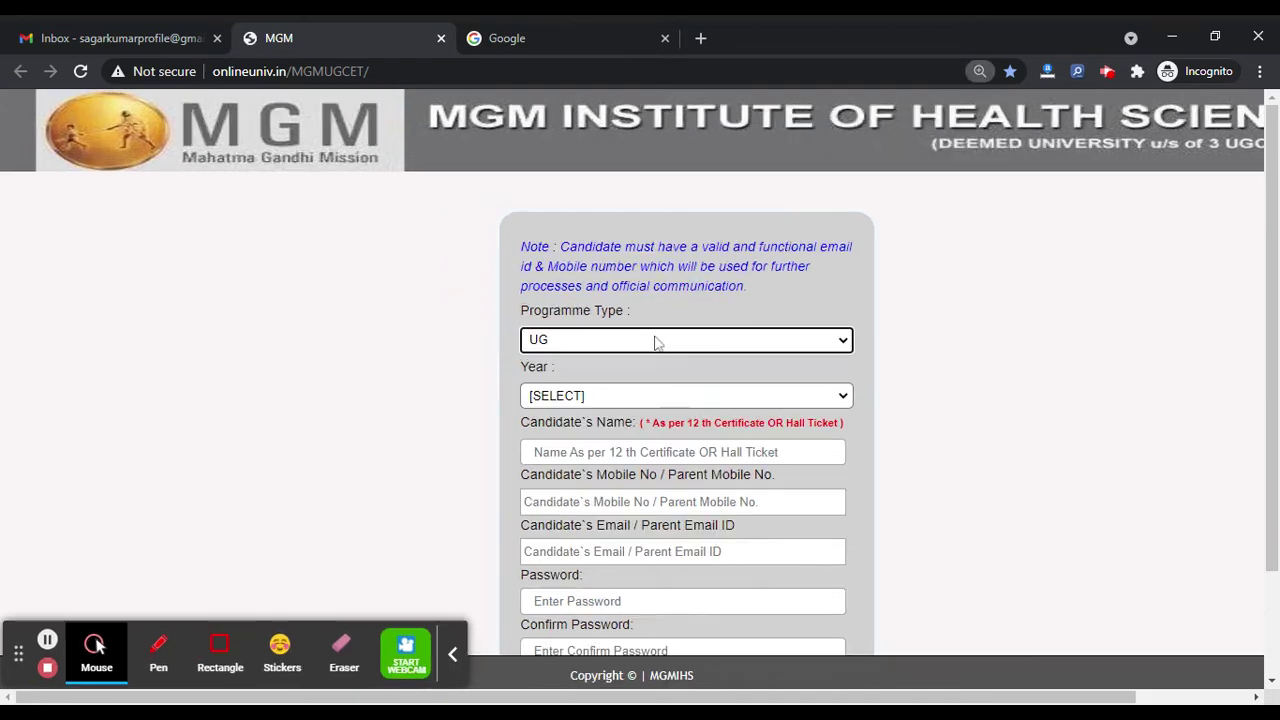
pyautogui.hotkey('ctrl', '+')
pyautogui.scroll(-2, 654, 340)
pyautogui.click(658, 284)
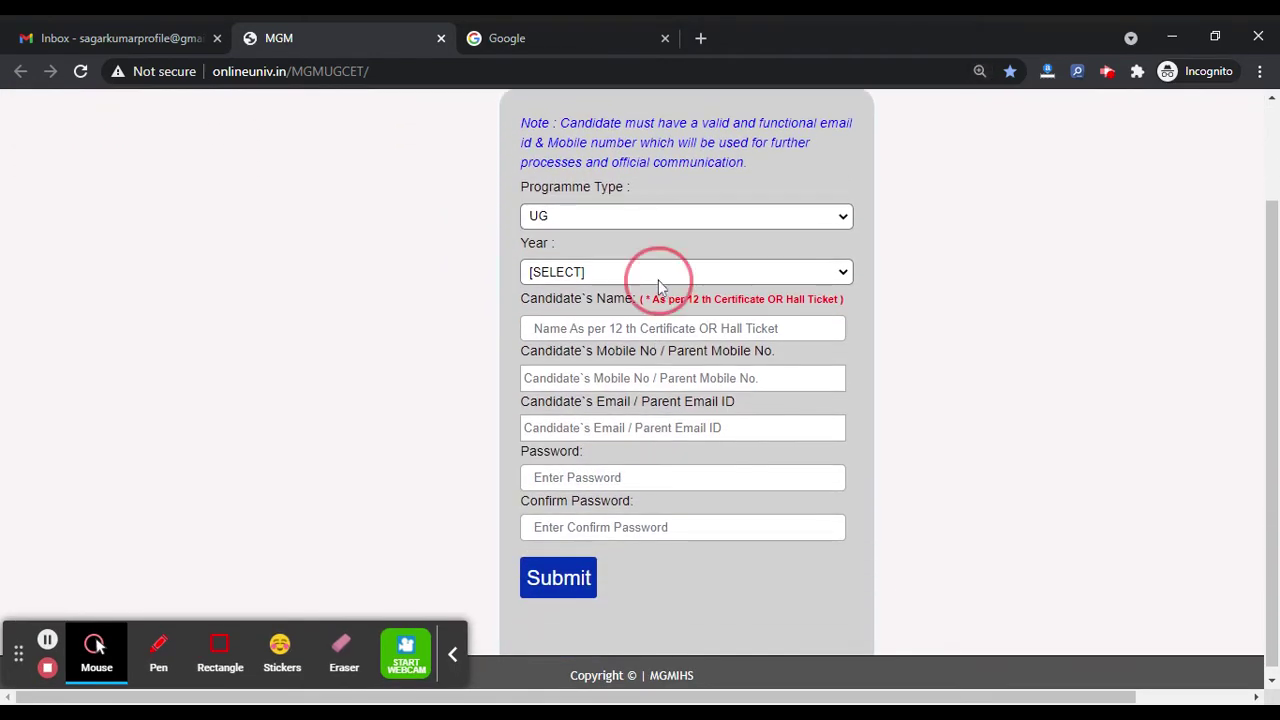
pyautogui.click(648, 308)
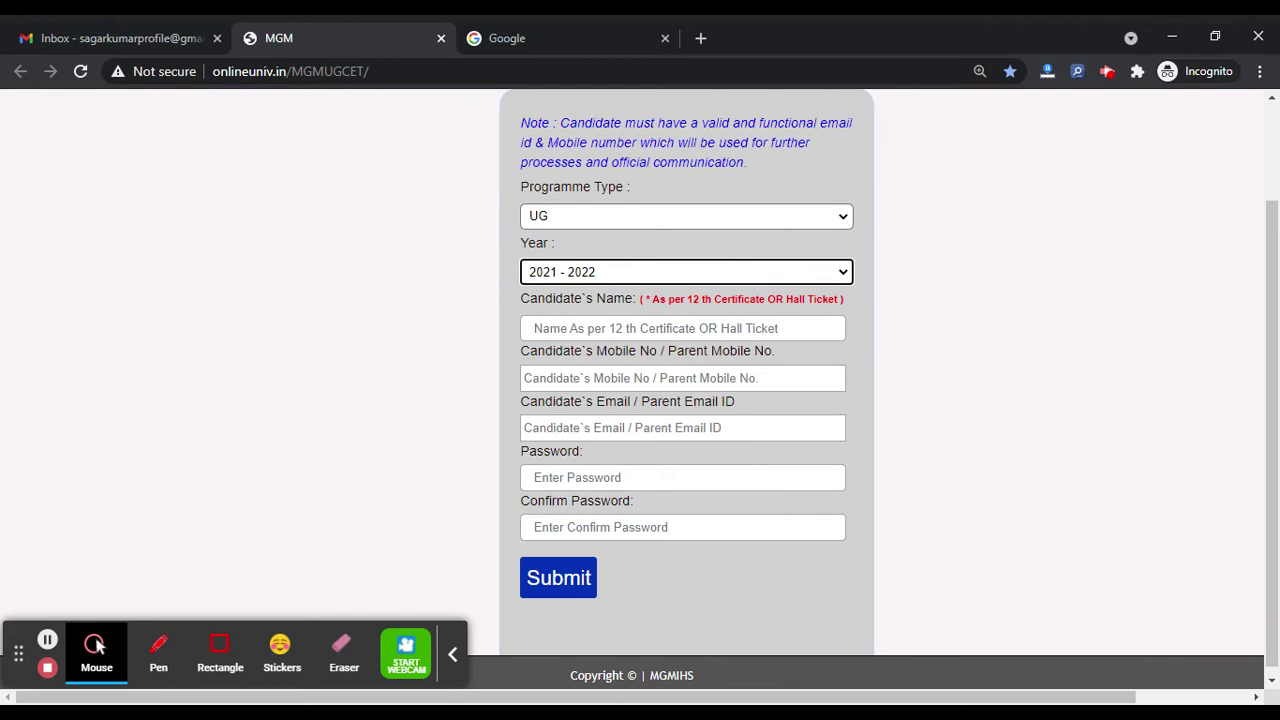
# Step: Enter the candidate's name, mobile number, e-mail address, password and confirmation password
pyautogui.click(600, 328)
pyautogui.write('name')
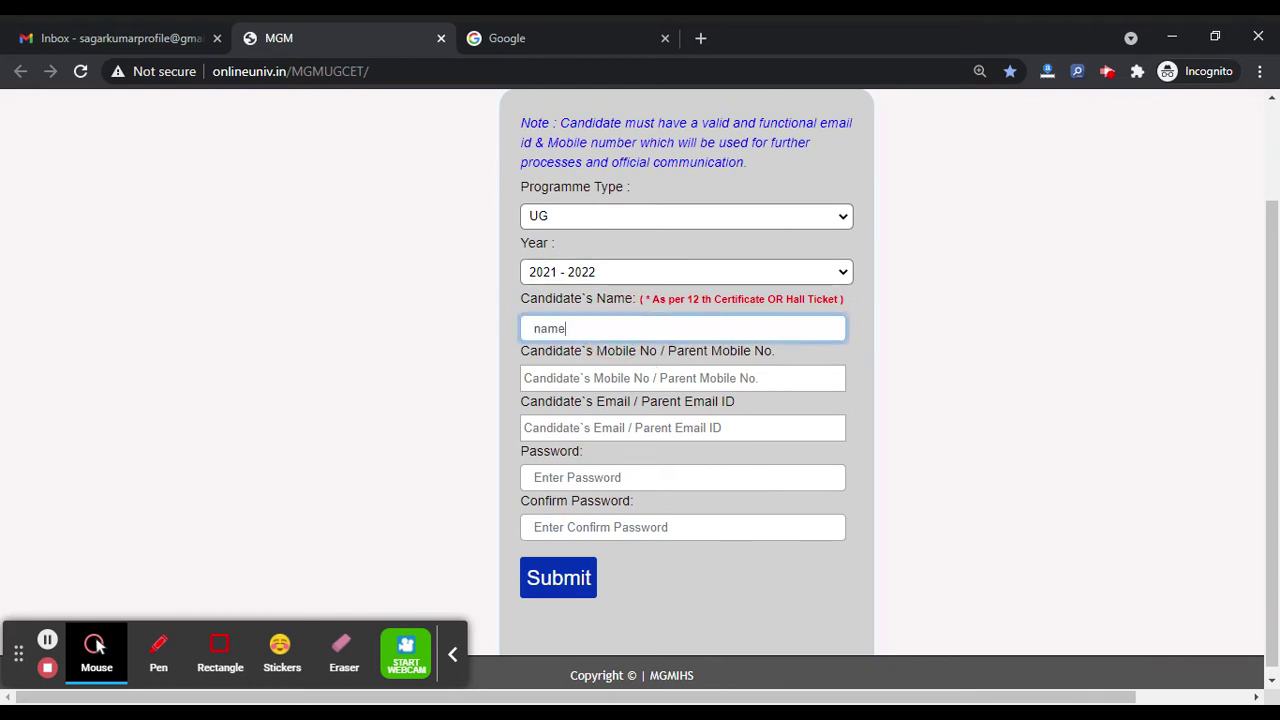
pyautogui.click(682, 378)
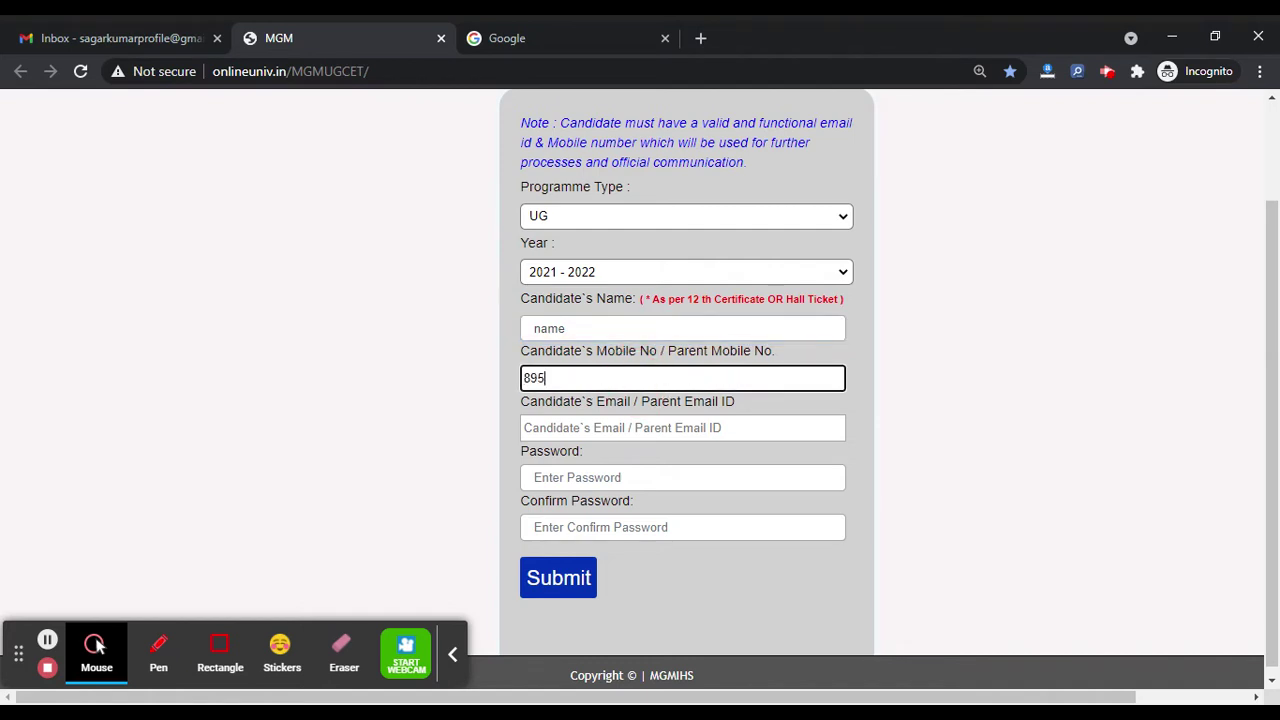
pyautogui.press('Tab')
pyautogui.write('sa')
pyautogui.press('Down')
pyautogui.press('Return')
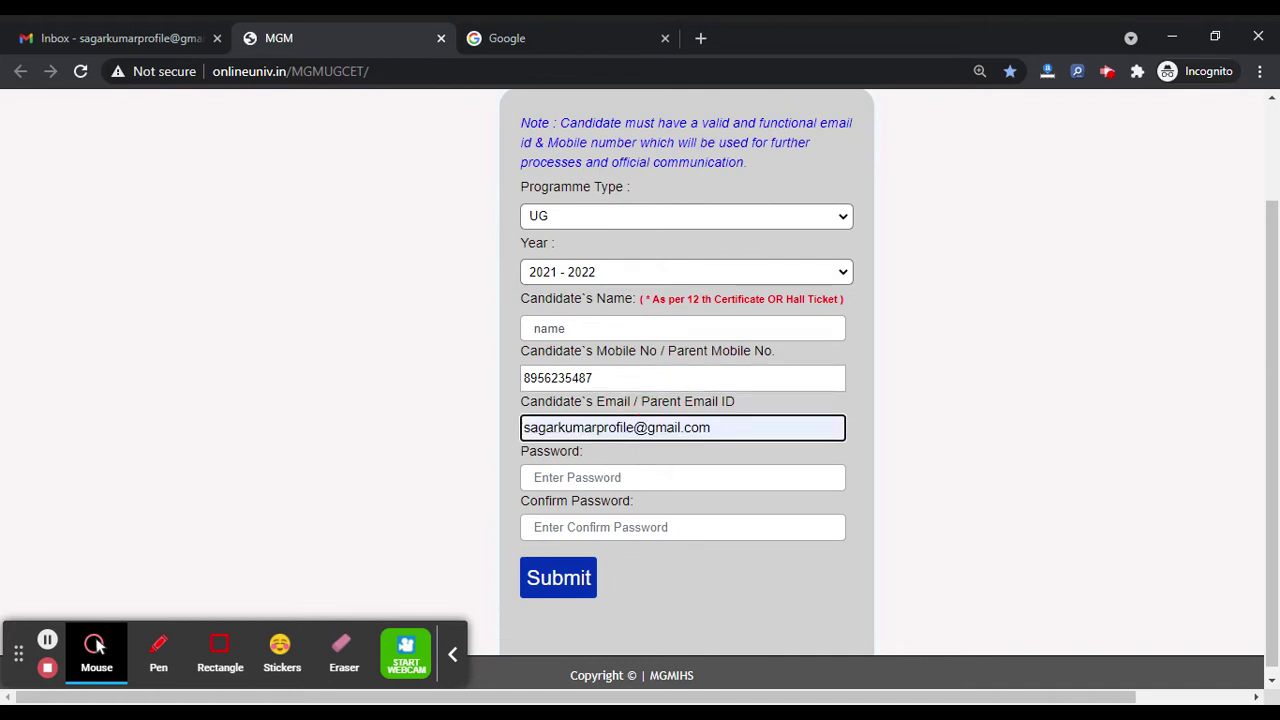
pyautogui.click(621, 481)
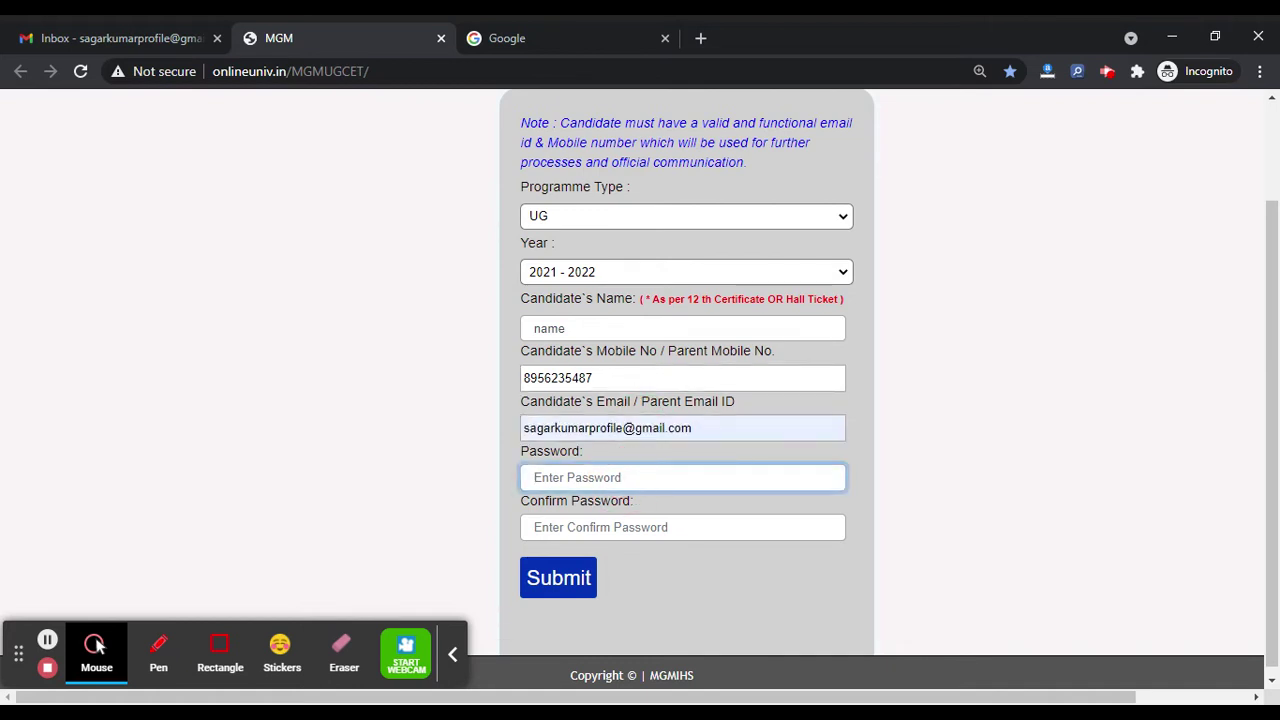
pyautogui.write('*******')
pyautogui.click(628, 527)
pyautogui.write('****')
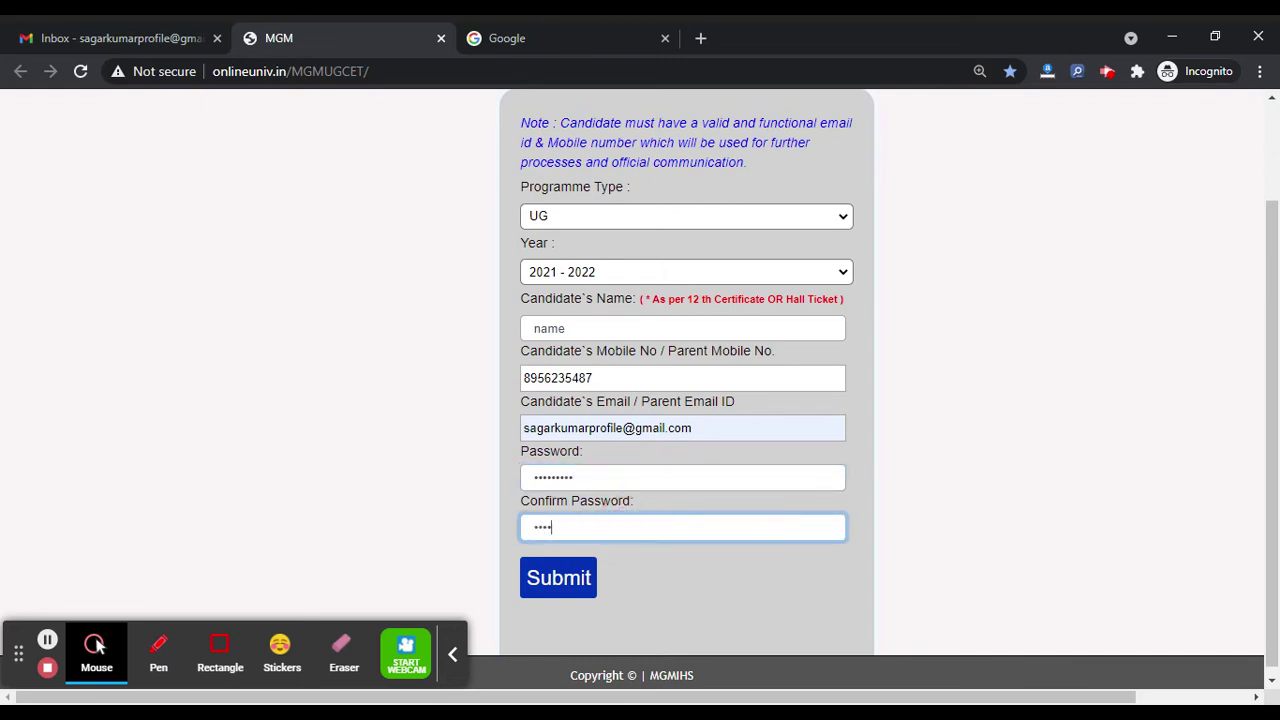
pyautogui.write('****')
# Step: Submit the form, then lengthen the password to over 8 characters and retype the confirmation
pyautogui.click(572, 579)
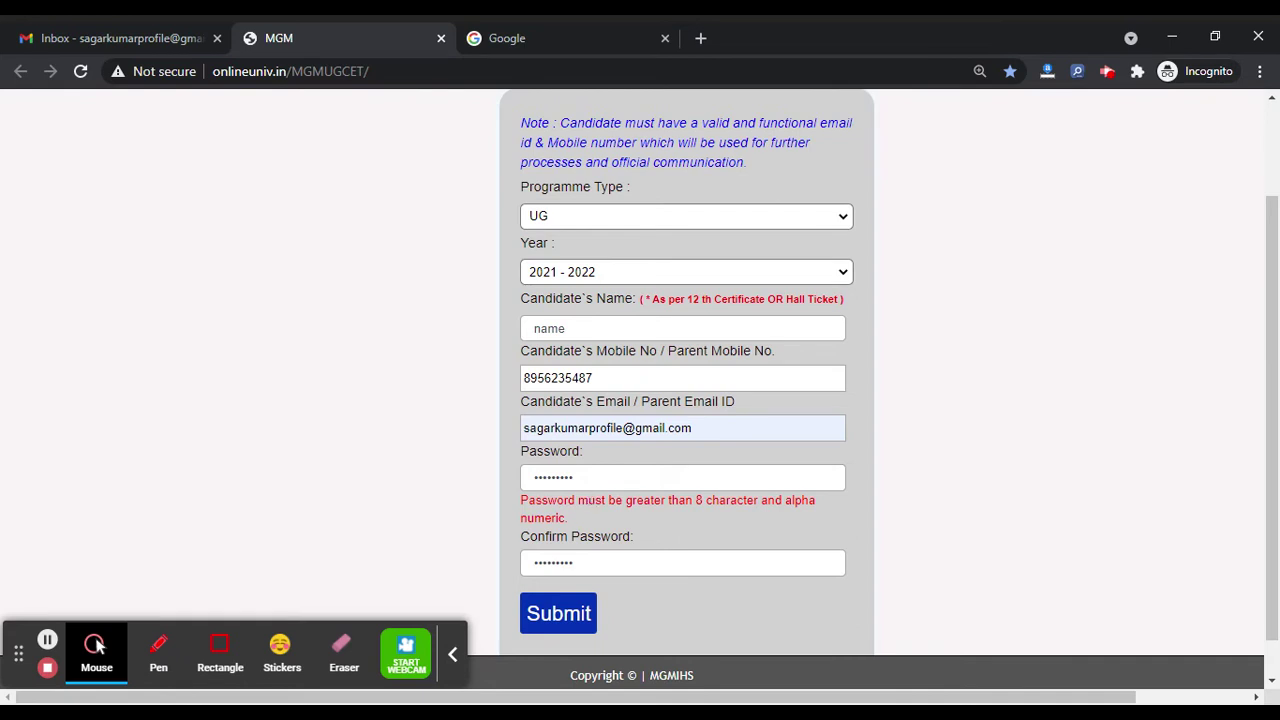
pyautogui.click(586, 479)
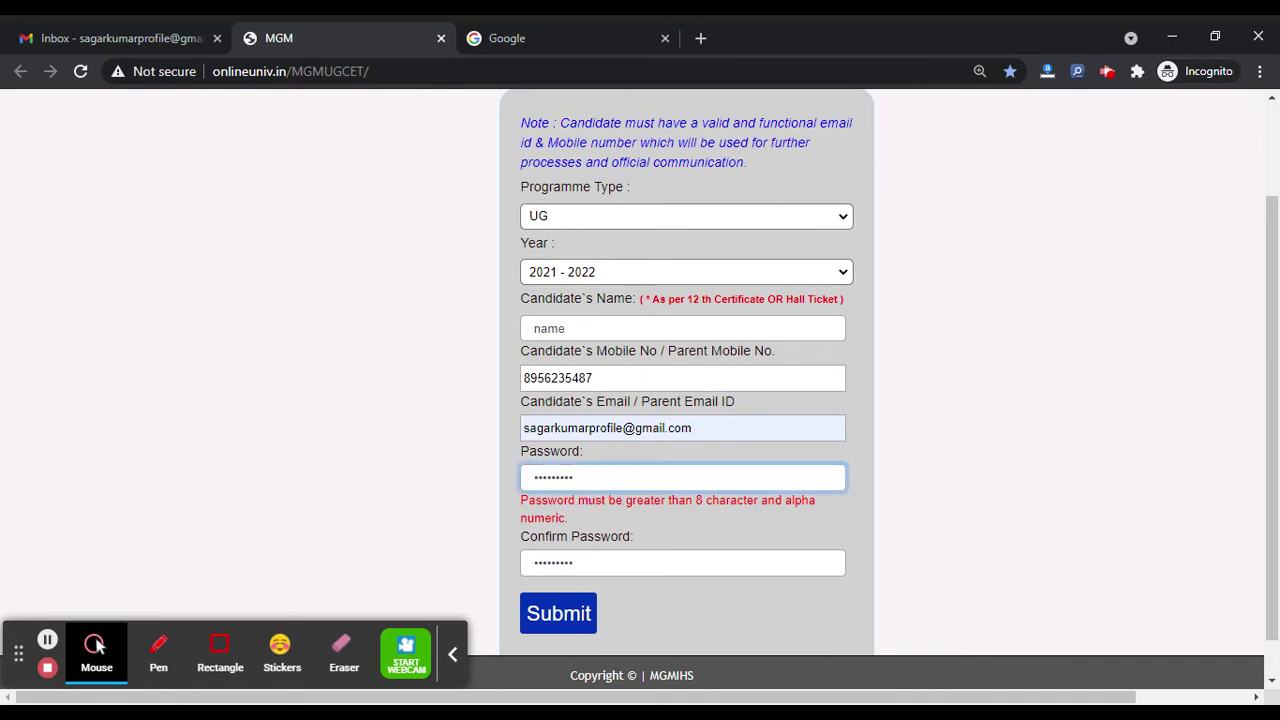
pyautogui.write('1')
pyautogui.click(590, 562)
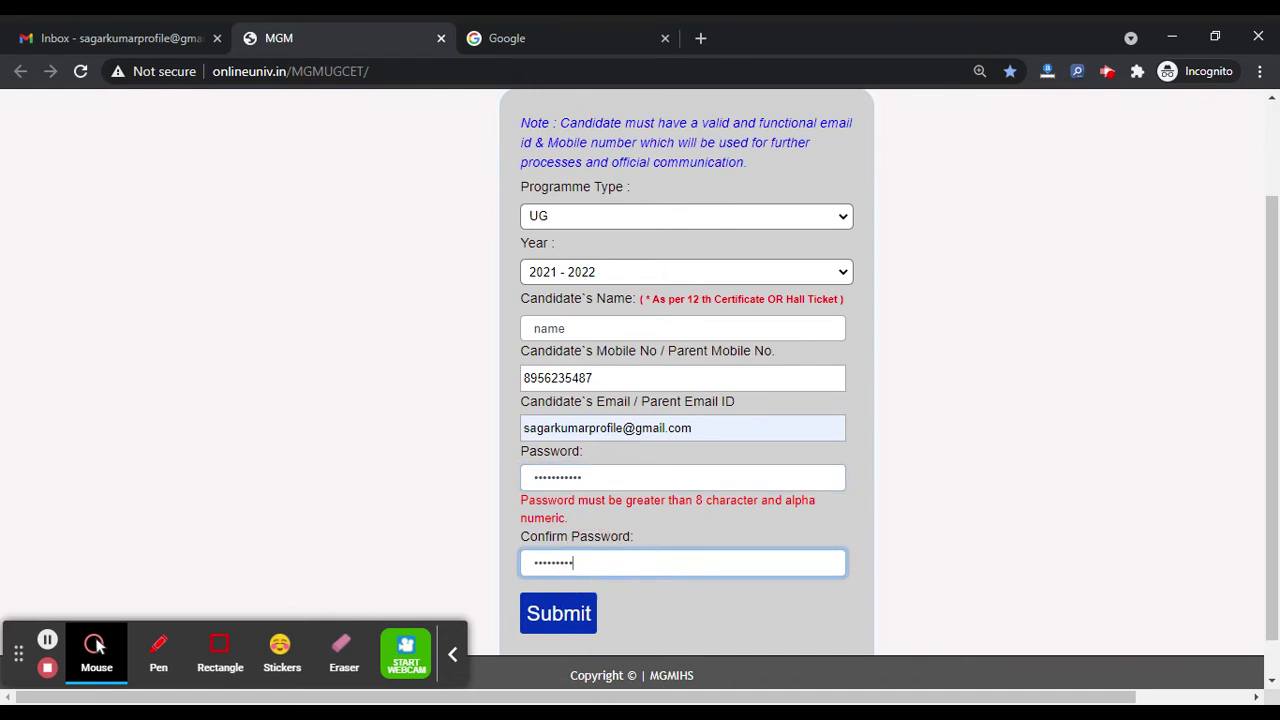
# Step: Resubmit with the mobile number's last digit changed to 8, and copy the issued application number
pyautogui.click(563, 620)
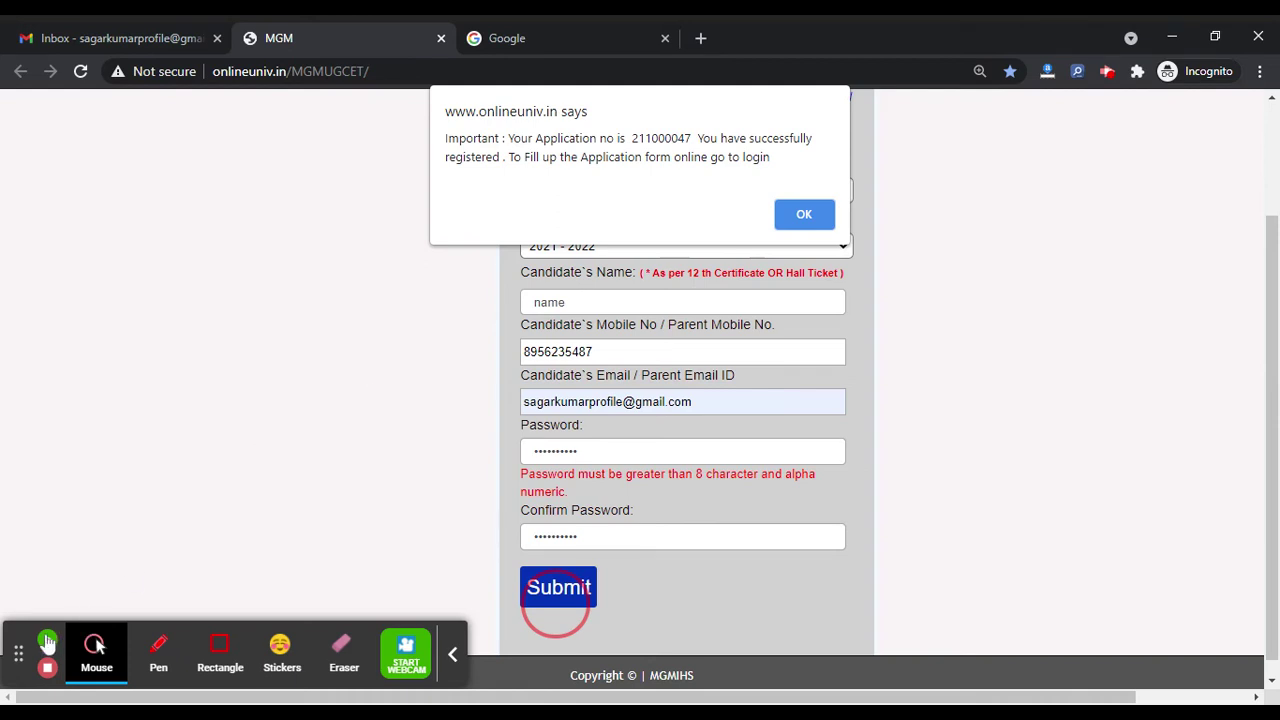
pyautogui.click(804, 216)
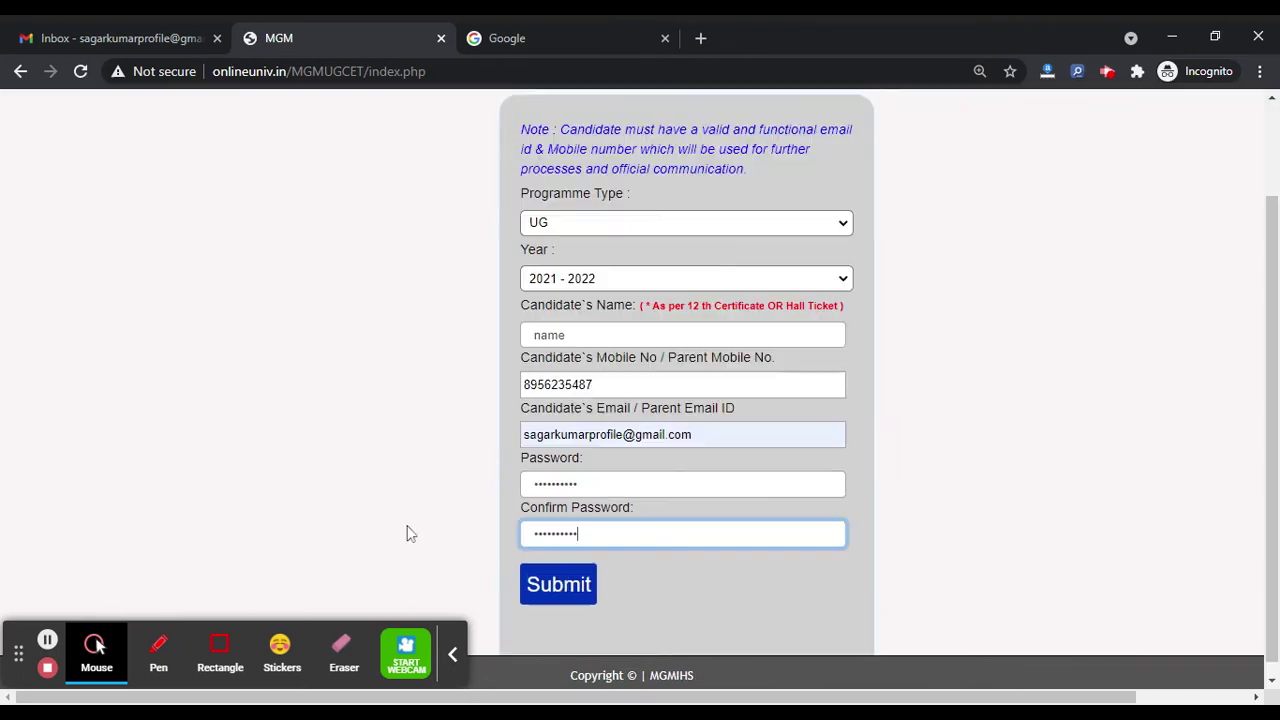
pyautogui.click(535, 582)
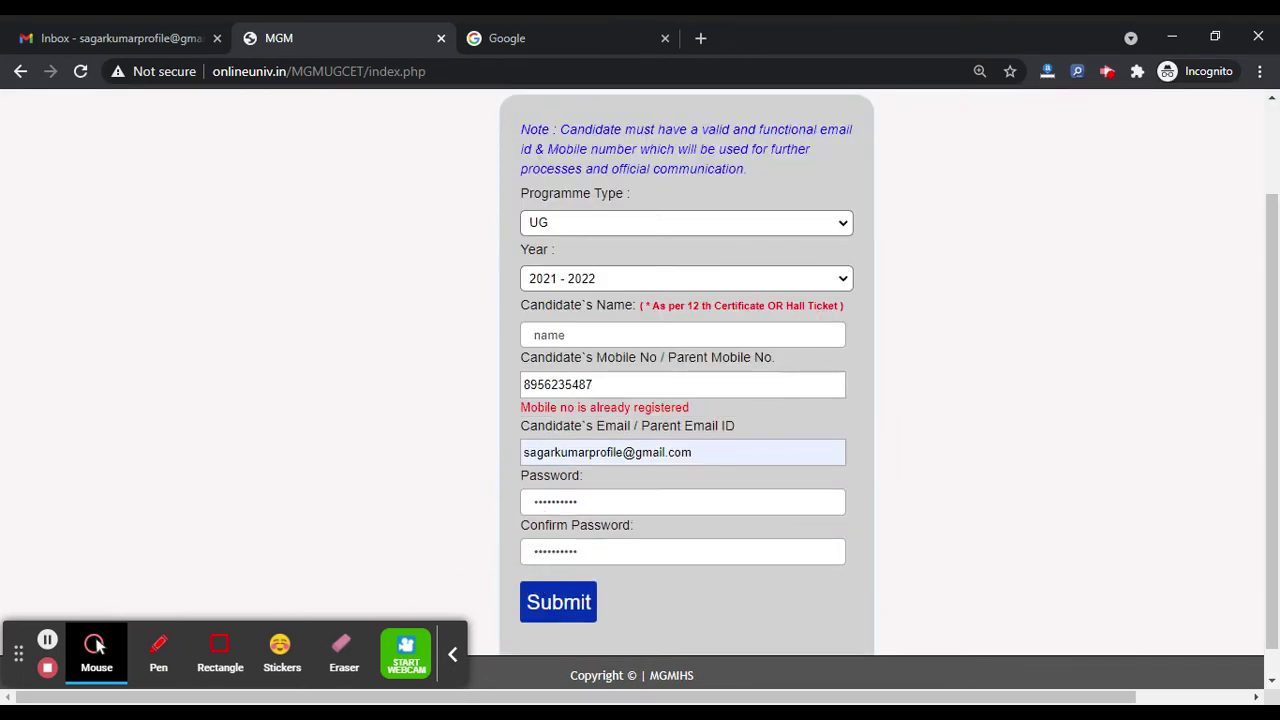
pyautogui.press('BackSpace')
pyautogui.write('8')
pyautogui.click(565, 604)
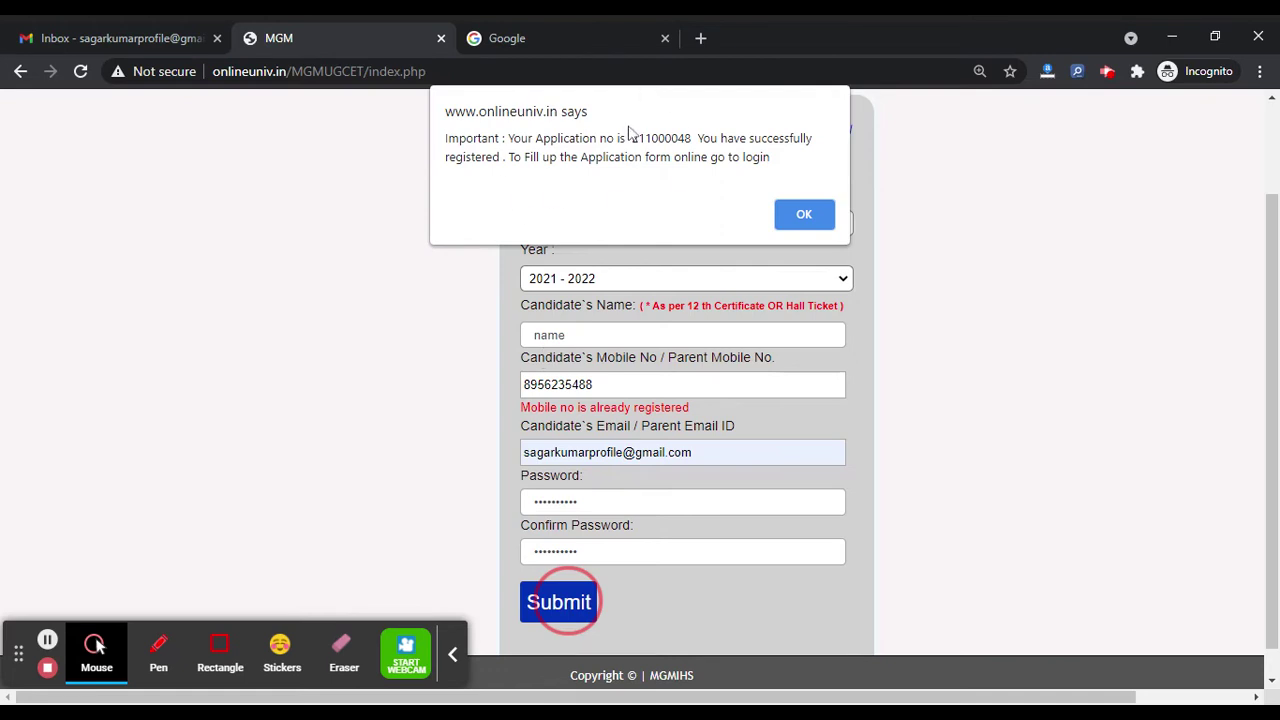
pyautogui.moveTo(630, 138); pyautogui.dragTo(692, 139)
pyautogui.hotkey('ctrl', 'c')
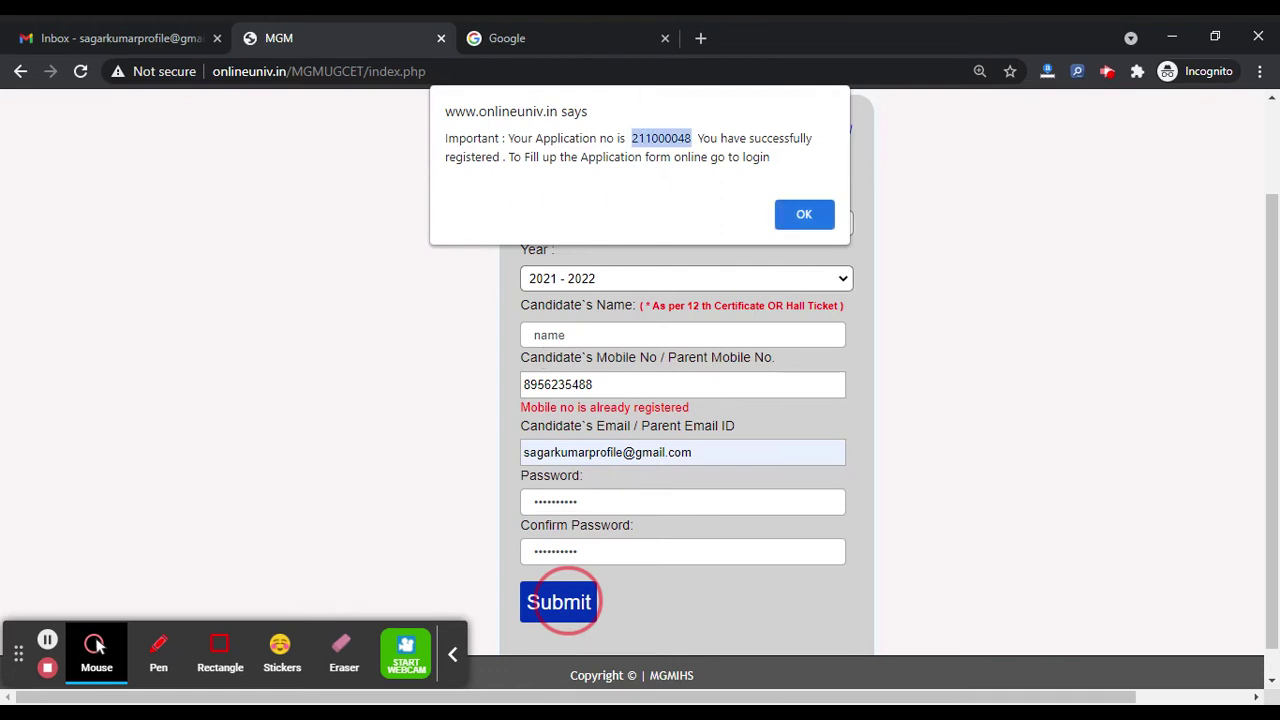
pyautogui.click(805, 214)
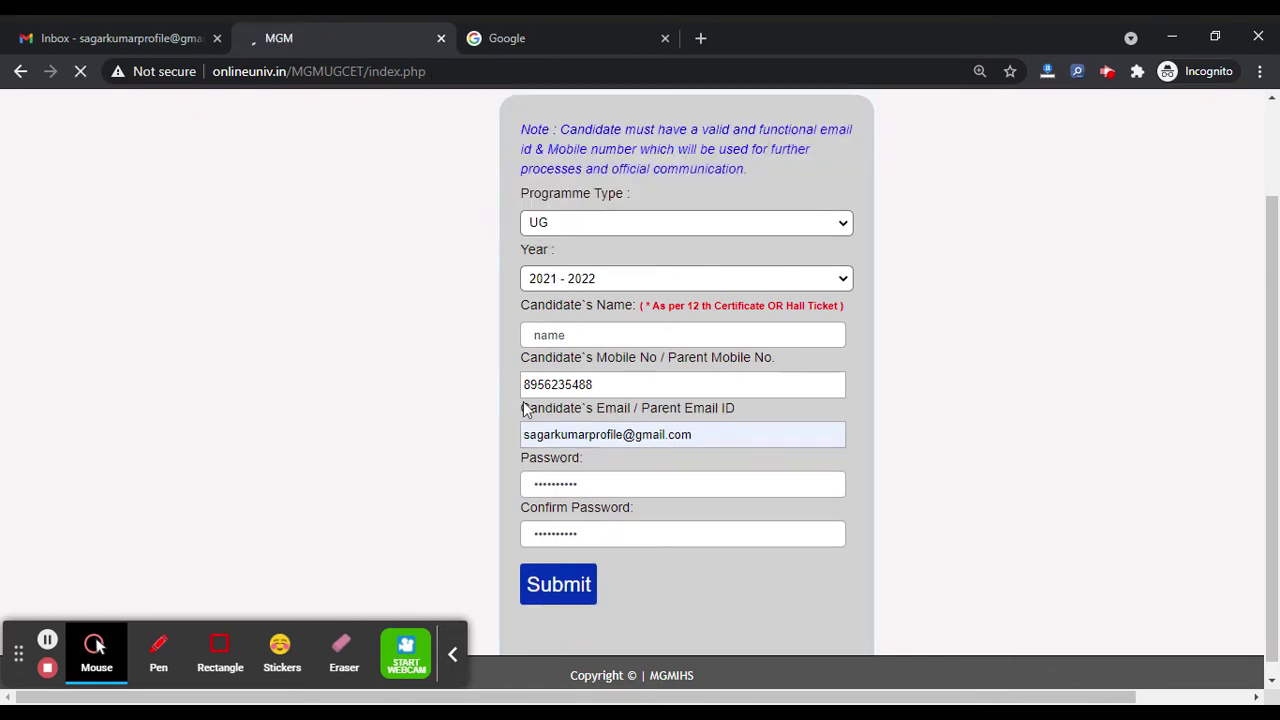
# Step: Log in with the copied application number and password, then open the Step 1 Application Form instructions
pyautogui.click(612, 463)
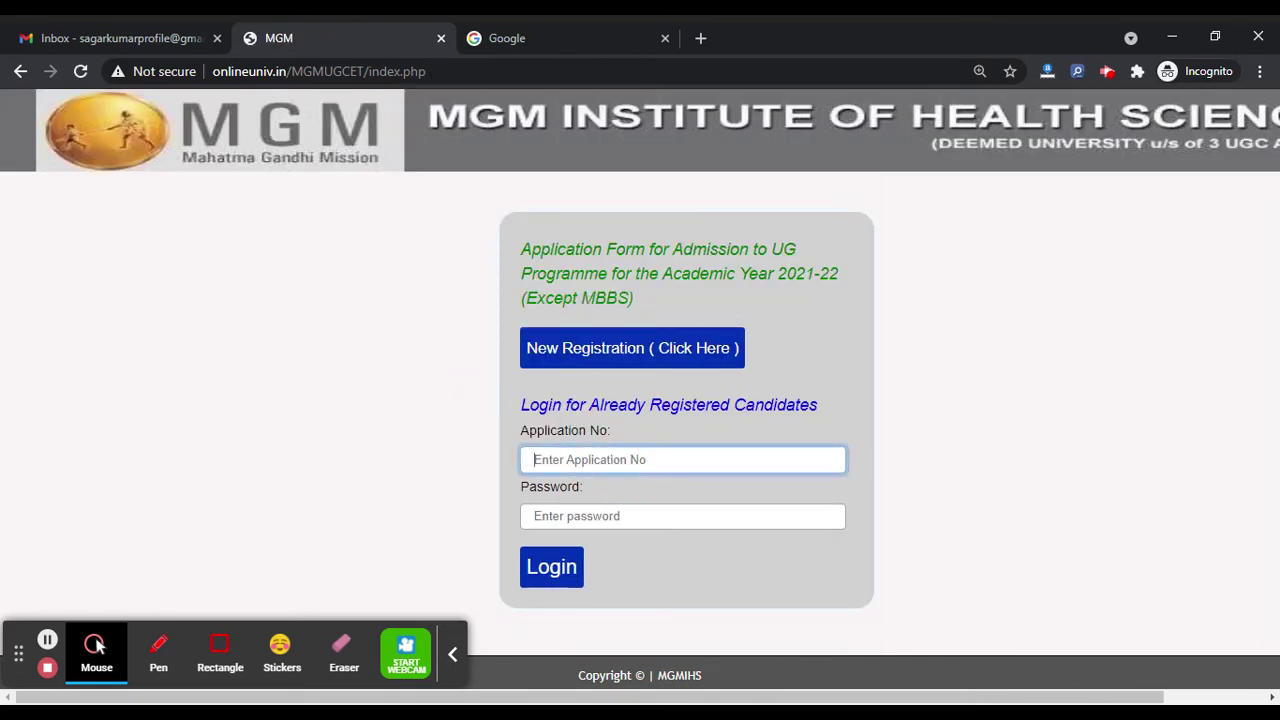
pyautogui.hotkey('ctrl', 'v')
pyautogui.click(682, 516)
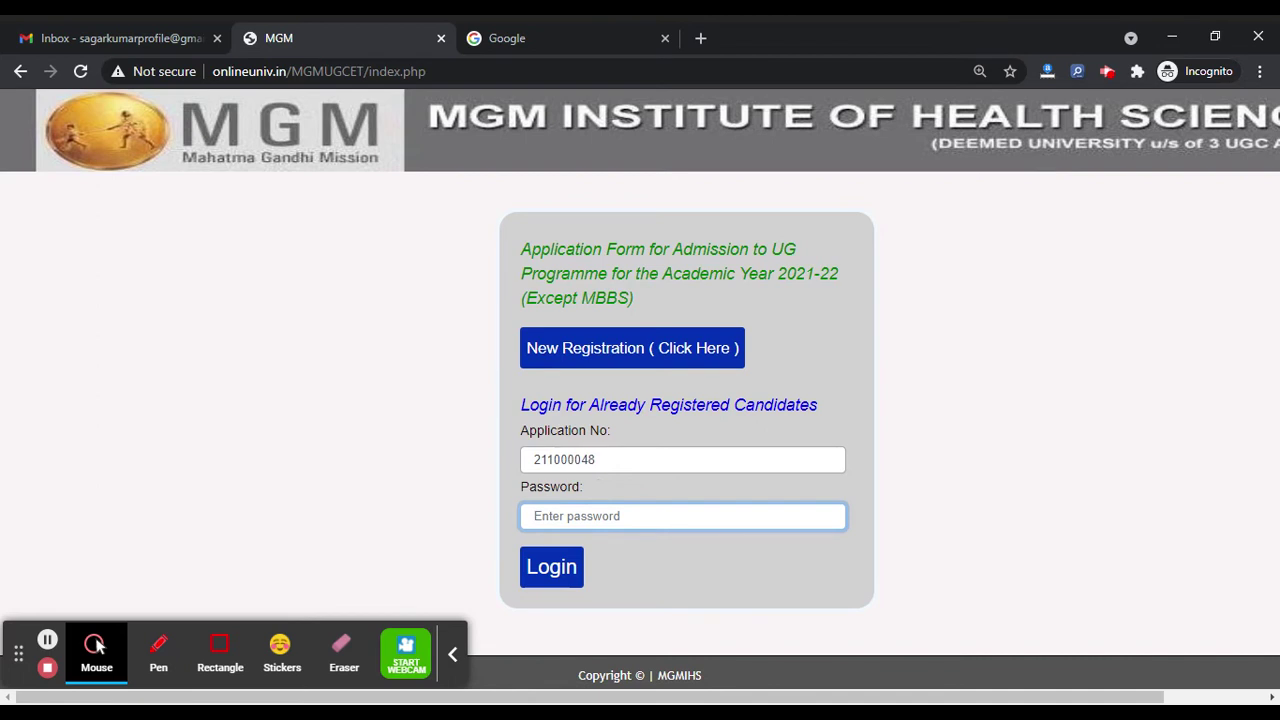
pyautogui.write('************')
pyautogui.click(550, 567)
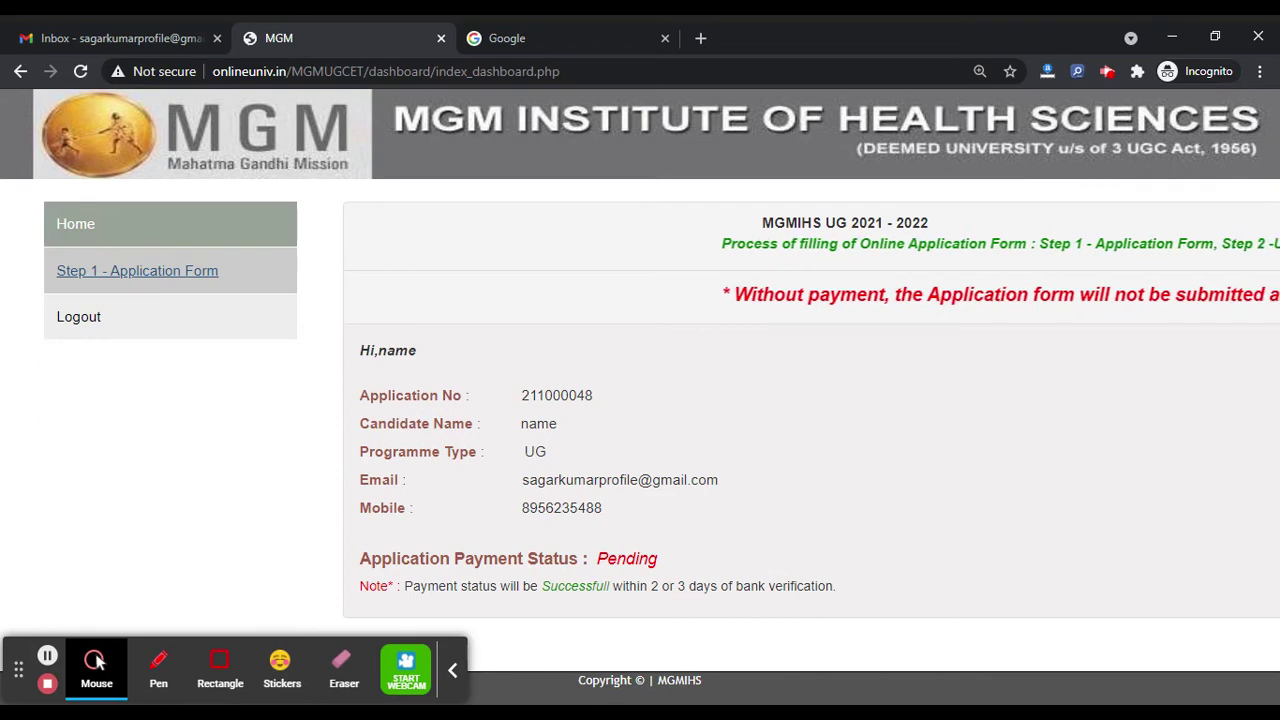
pyautogui.click(201, 274)
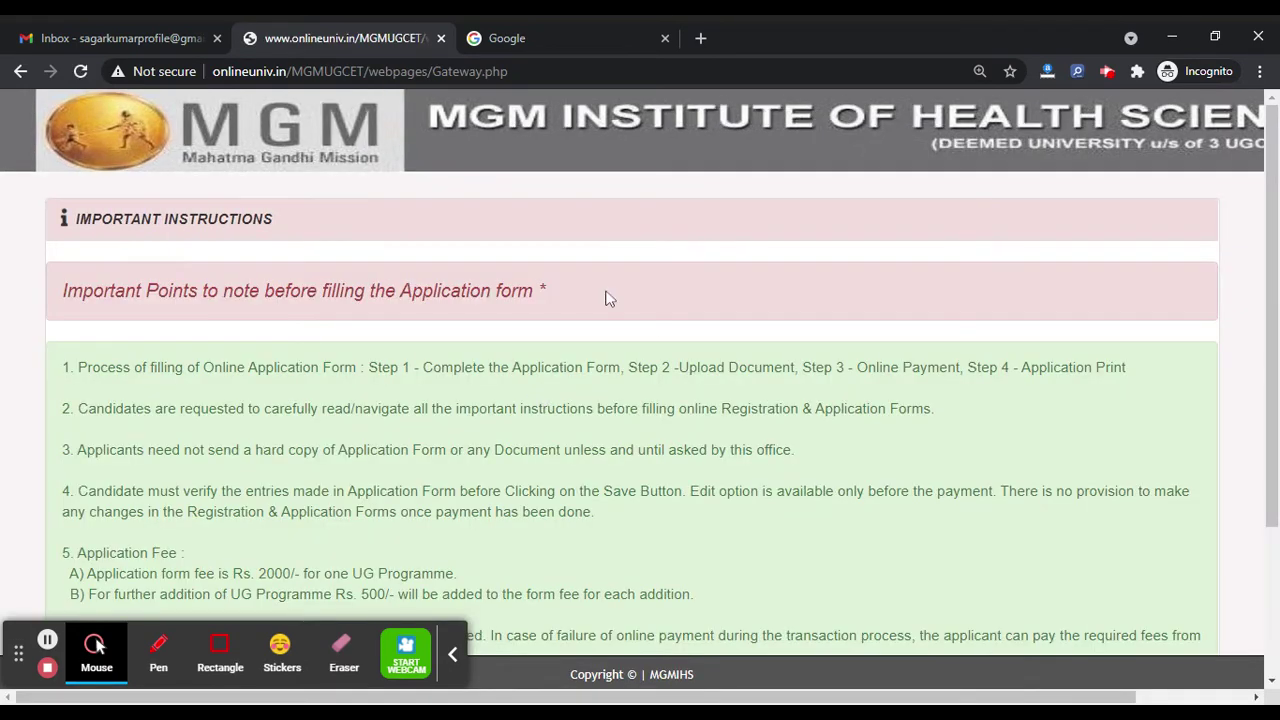
pyautogui.scroll(-2, 450, 395)
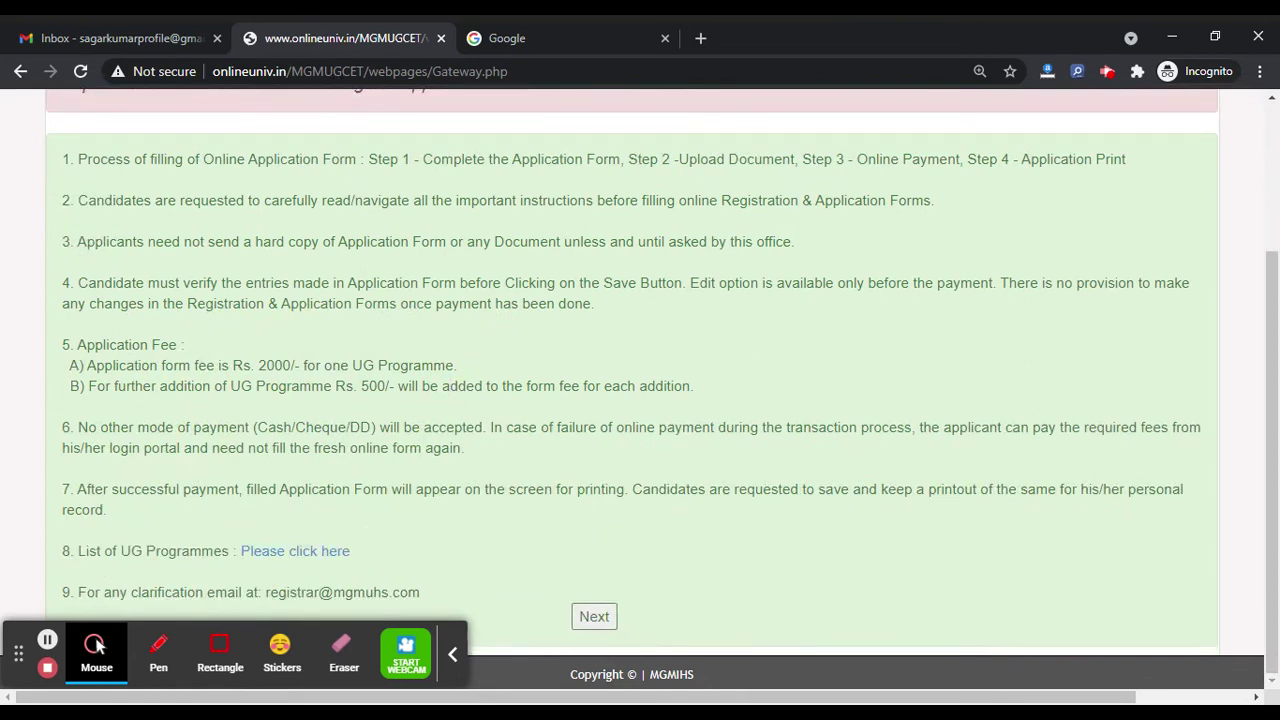
# Step: Open the application form and enter the father's and mother's names and date of birth 13/01/2000
pyautogui.click(578, 614)
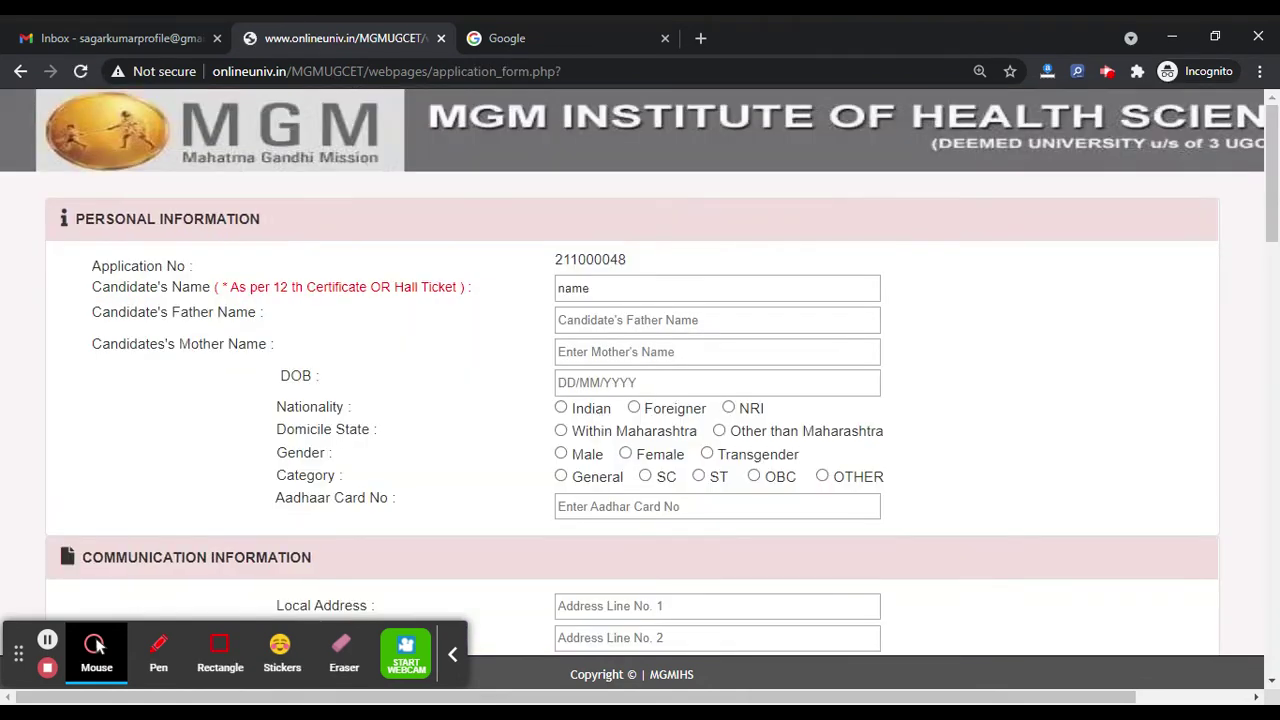
pyautogui.scroll(-20, 640, 372)
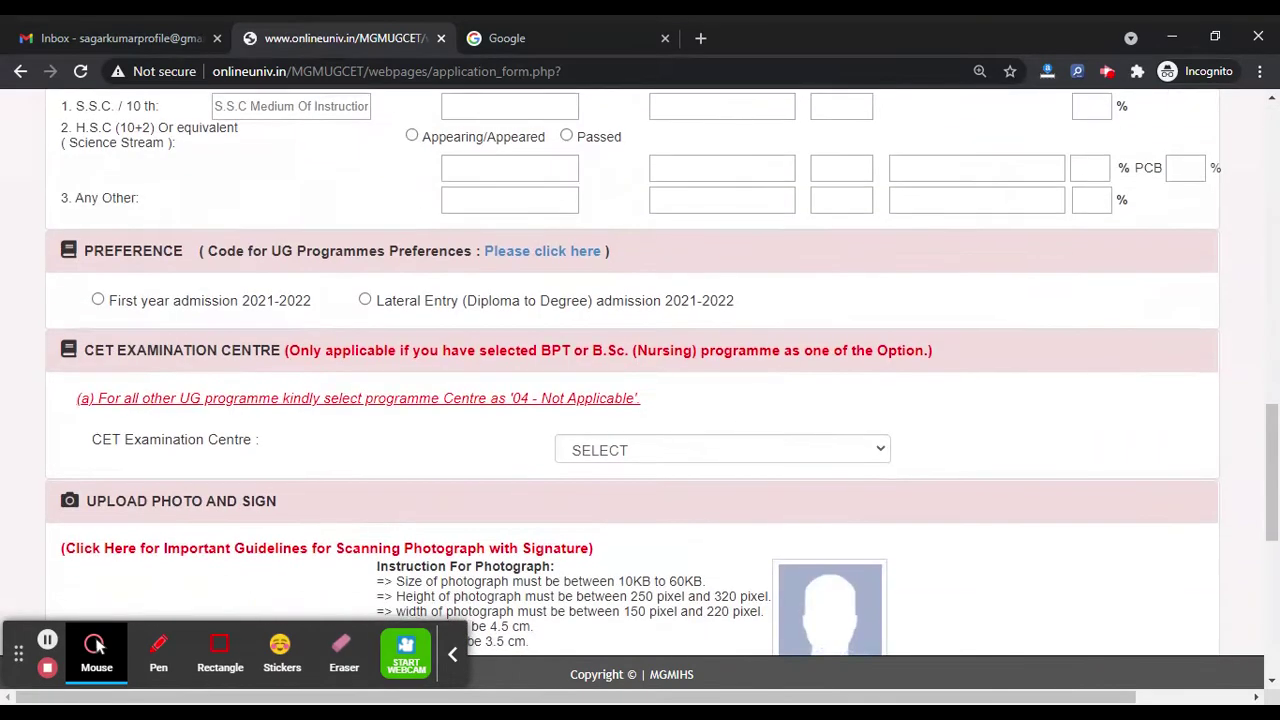
pyautogui.scroll(20, 536, 322)
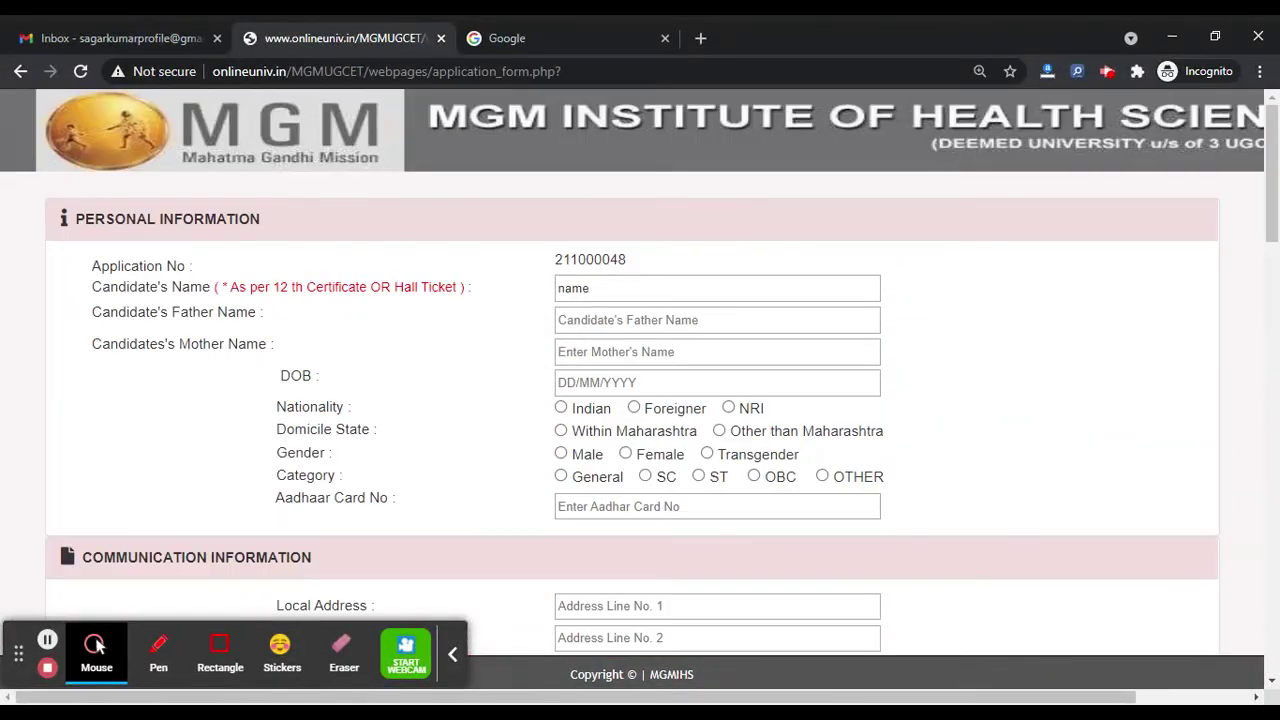
pyautogui.click(600, 320)
pyautogui.write('father')
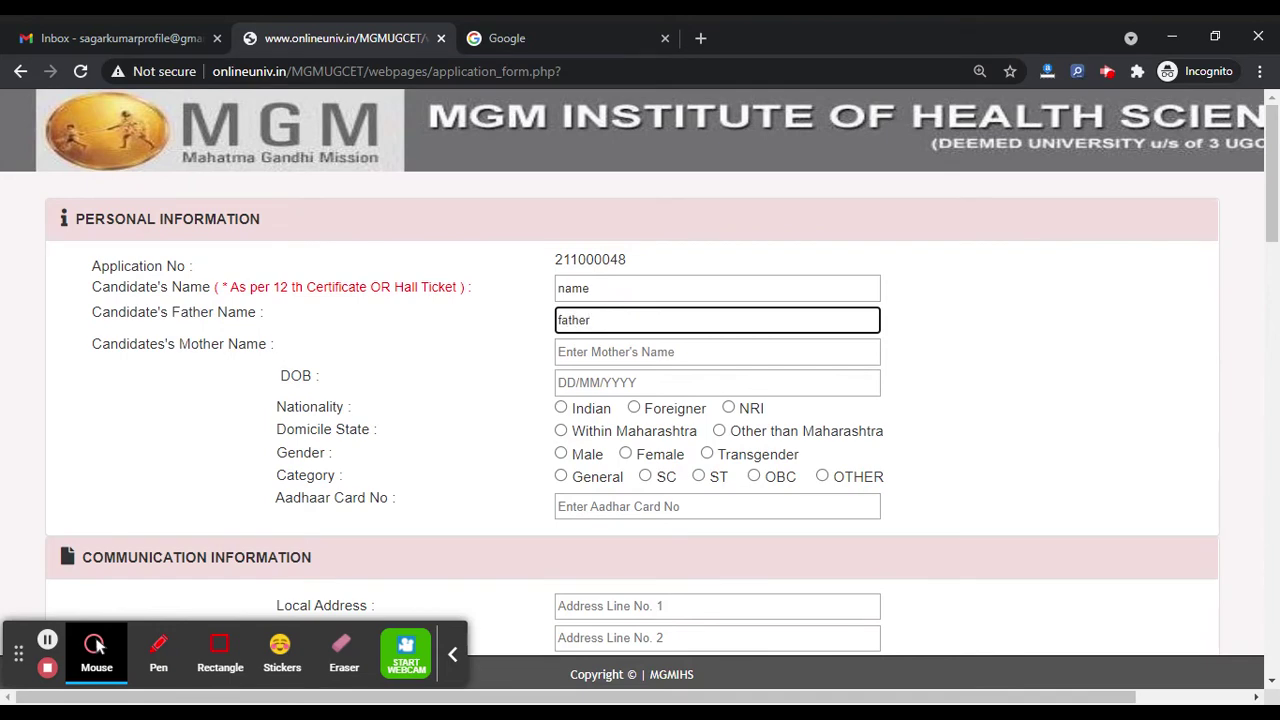
pyautogui.press('Tab')
pyautogui.write('mother')
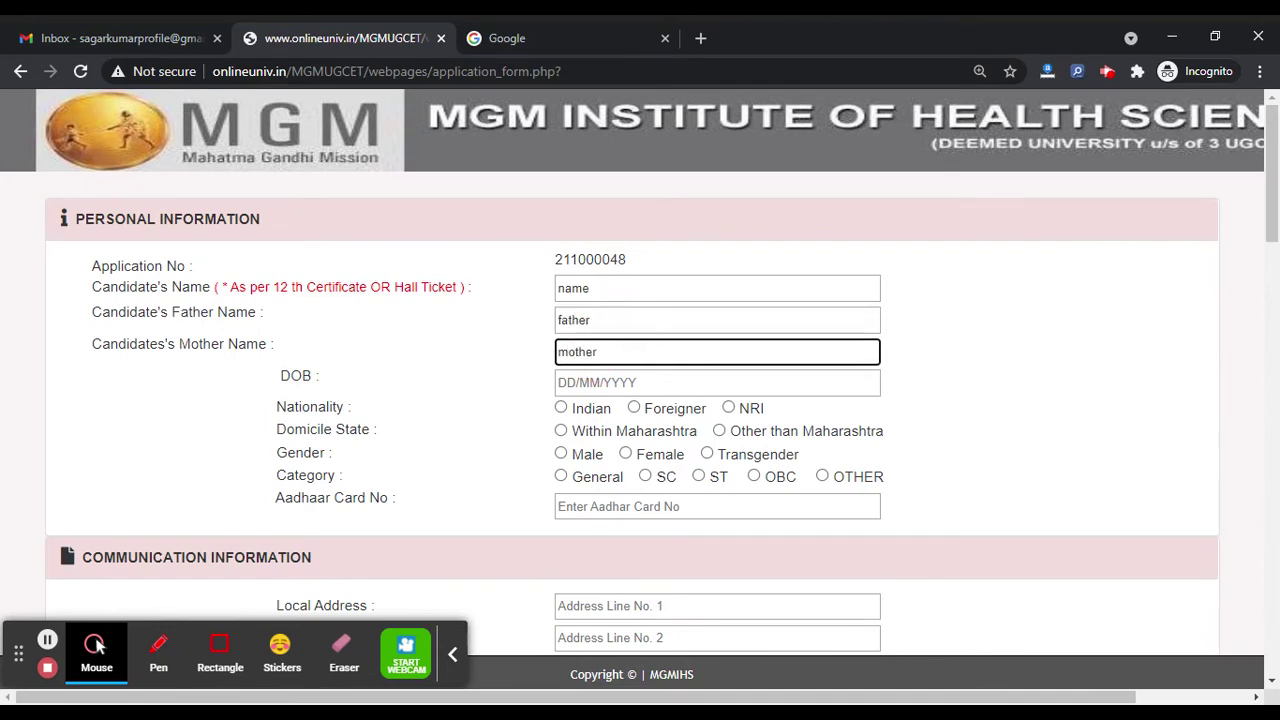
pyautogui.click(591, 380)
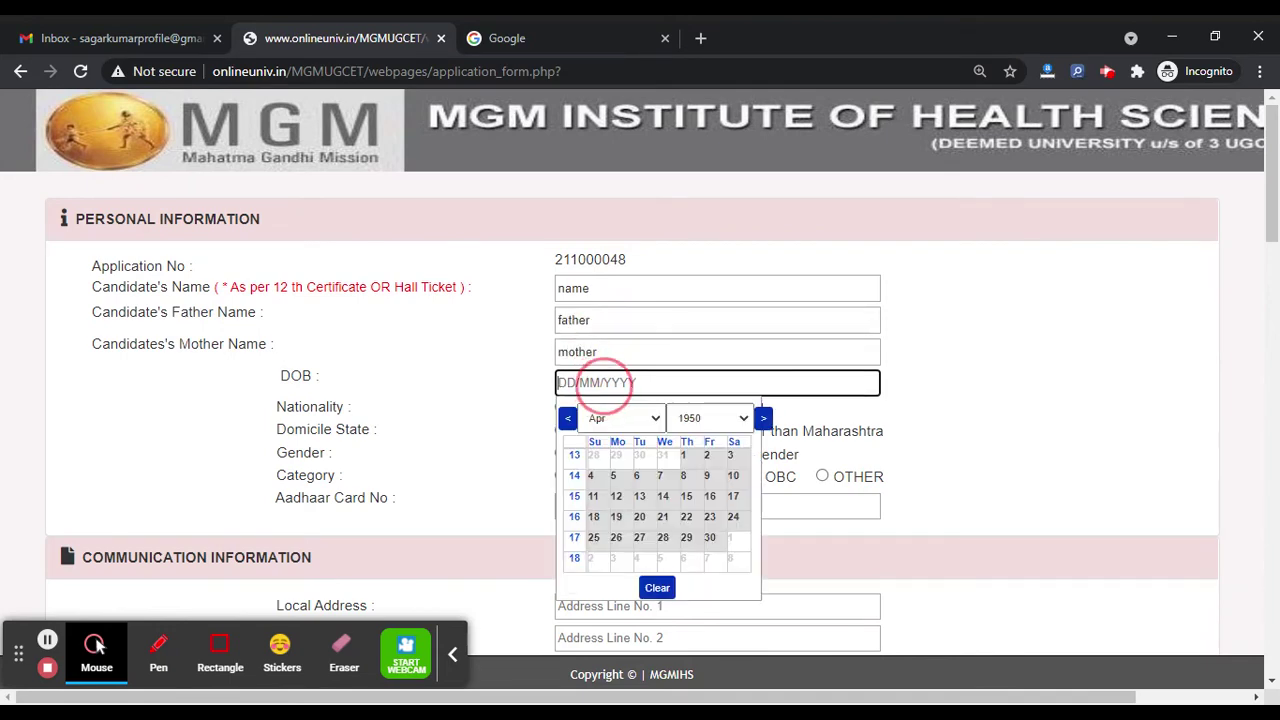
pyautogui.write('13')
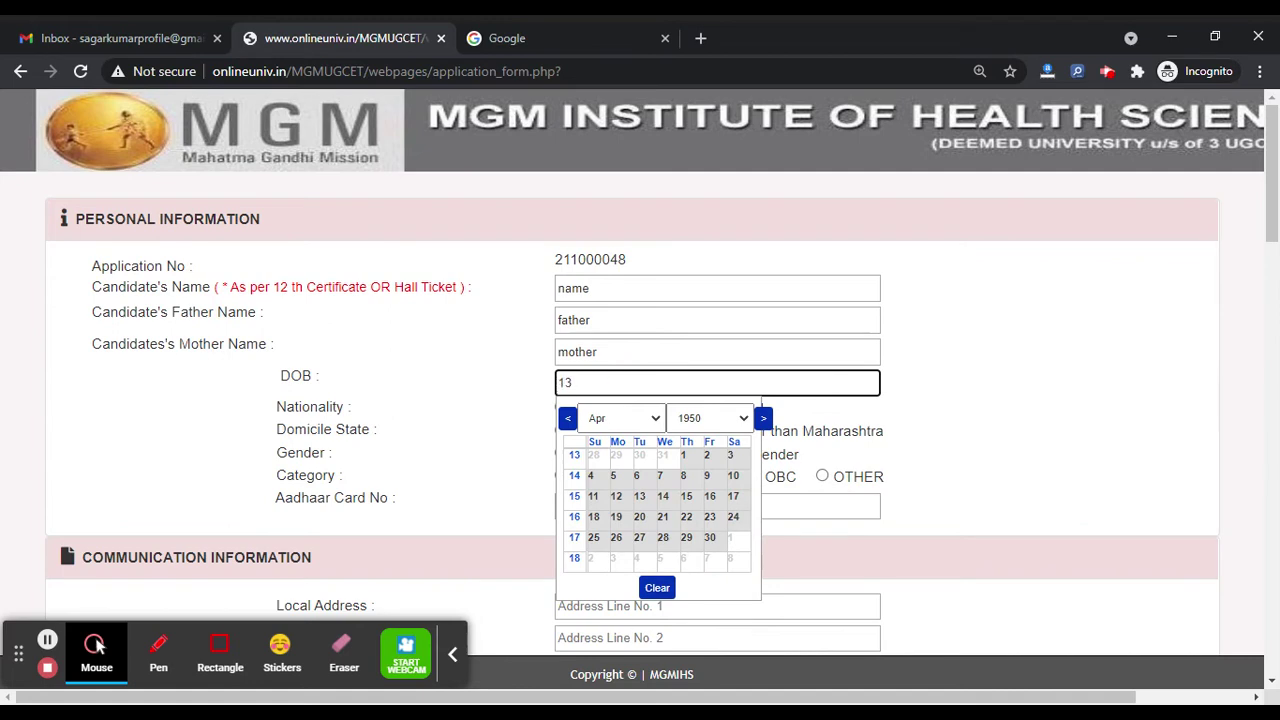
pyautogui.write('/01/2000')
pyautogui.click(524, 420)
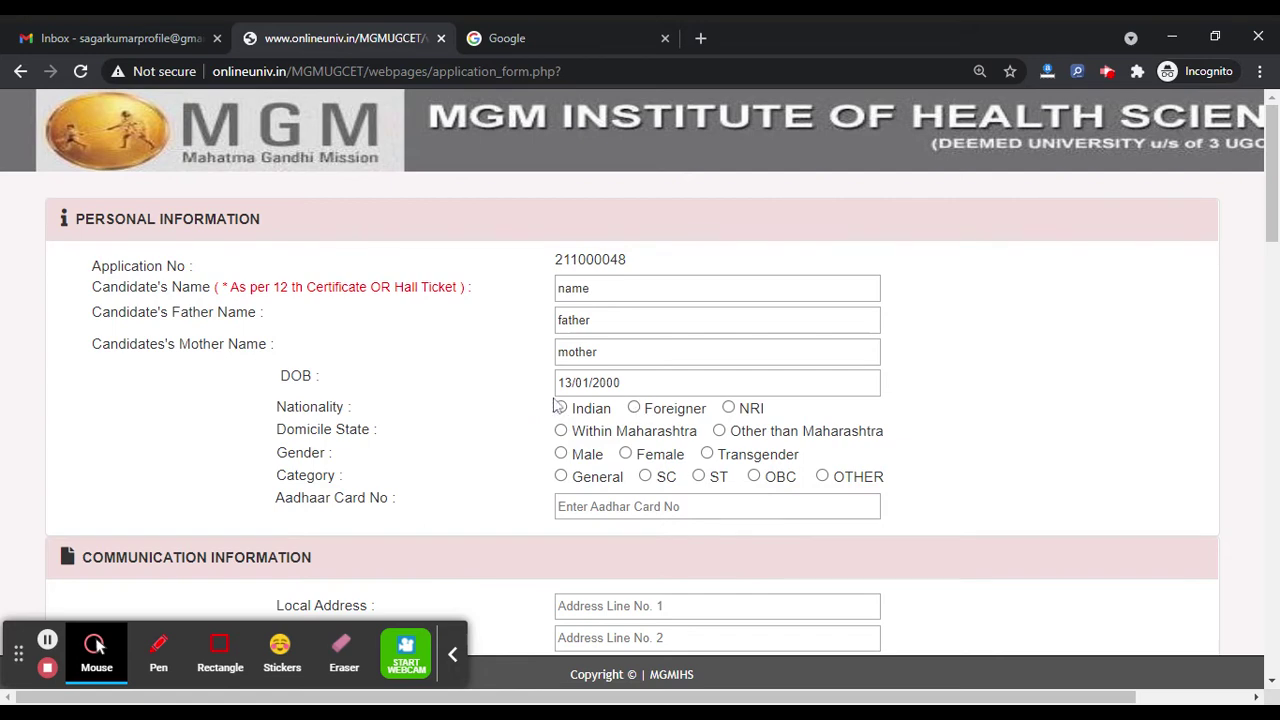
# Step: Set nationality Indian, domicile Within Maharashtra, gender Male, category General, and enter the Aadhaar number
pyautogui.click(561, 408)
pyautogui.click(561, 430)
pyautogui.click(561, 458)
pyautogui.click(561, 477)
pyautogui.click(584, 506)
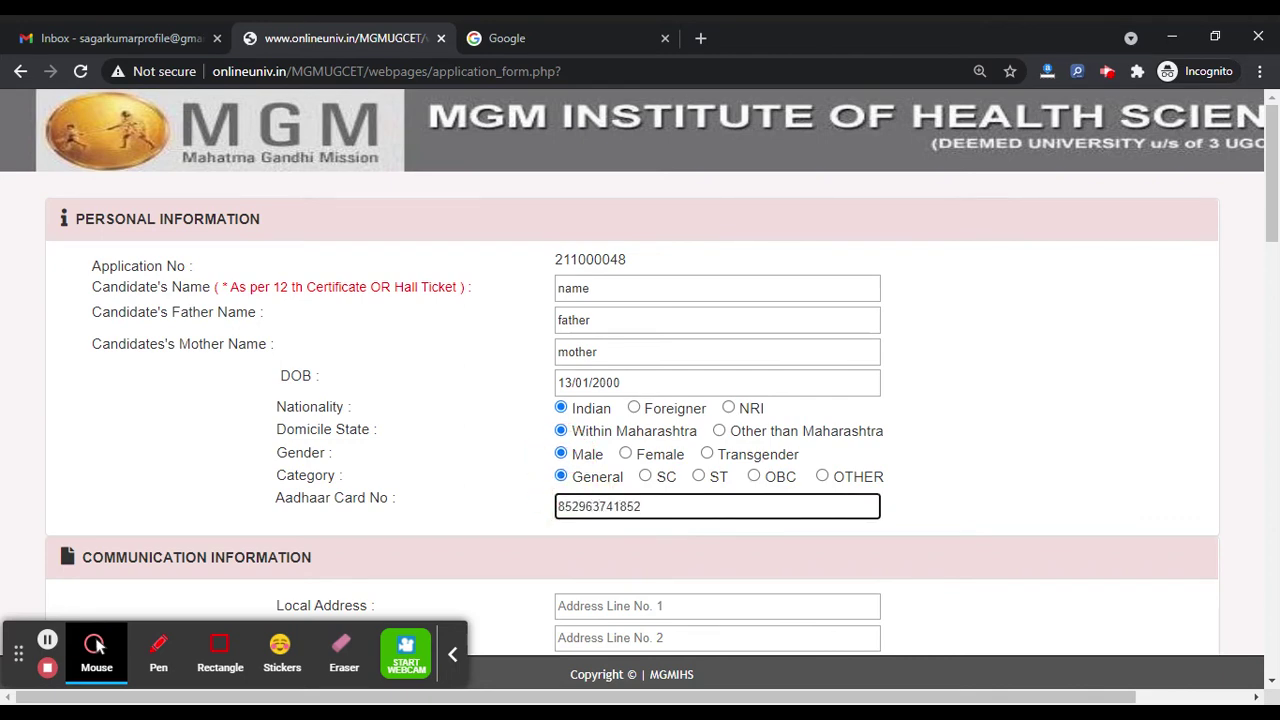
# Step: Fill the local address with state Madhya Pradesh and pincode, and tick As Above for permanent address
pyautogui.scroll(-2, 640, 400)
pyautogui.click(626, 373)
pyautogui.write('adr')
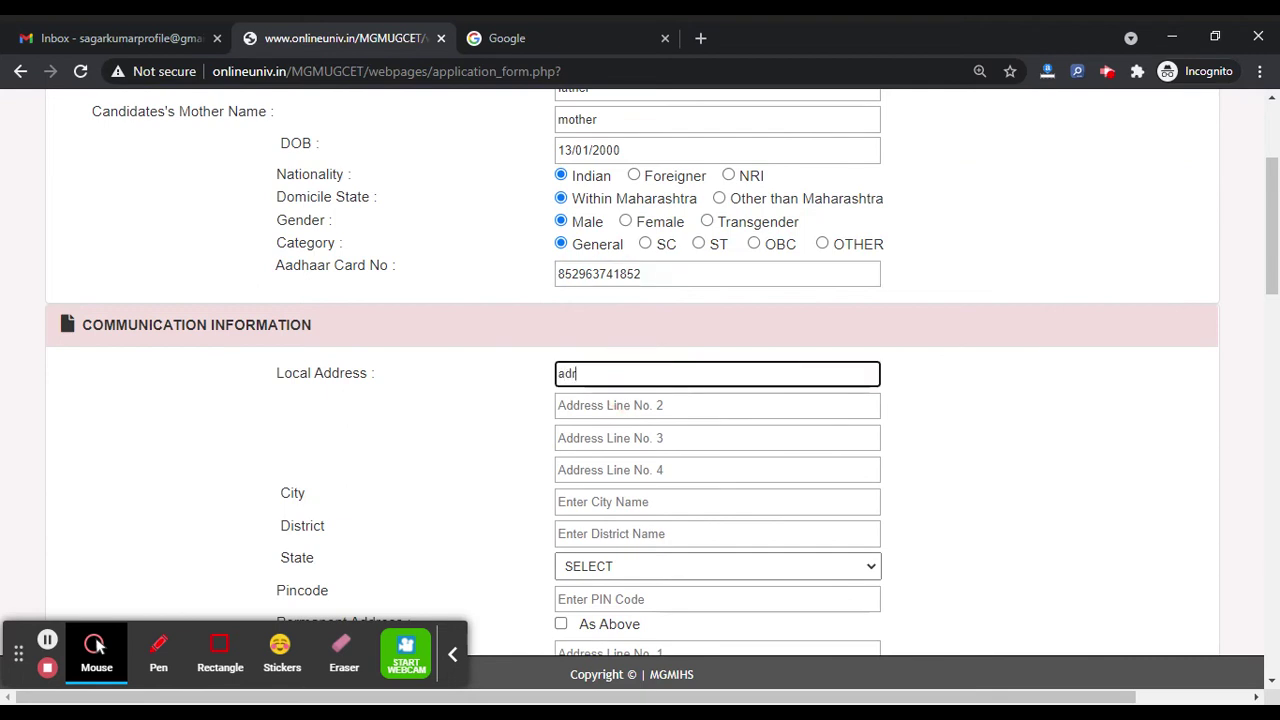
pyautogui.write('eee')
pyautogui.scroll(-1, 471, 440)
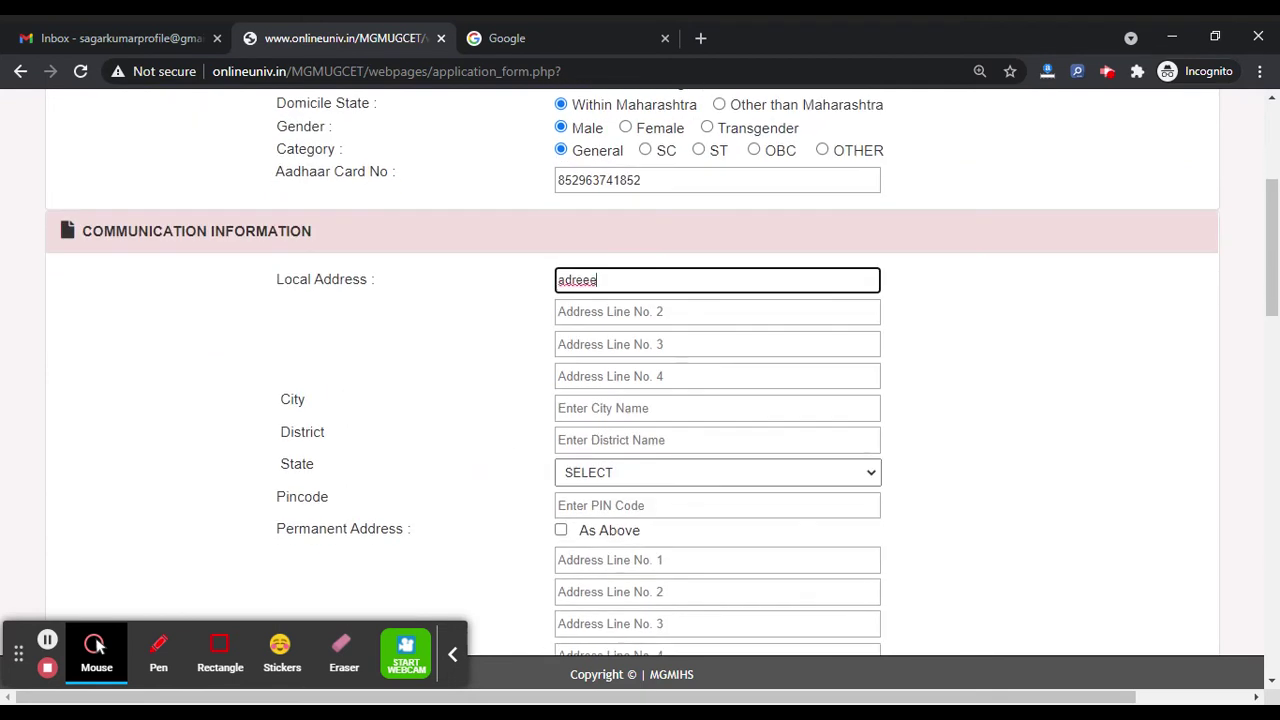
pyautogui.click(630, 408)
pyautogui.write('city')
pyautogui.click(636, 440)
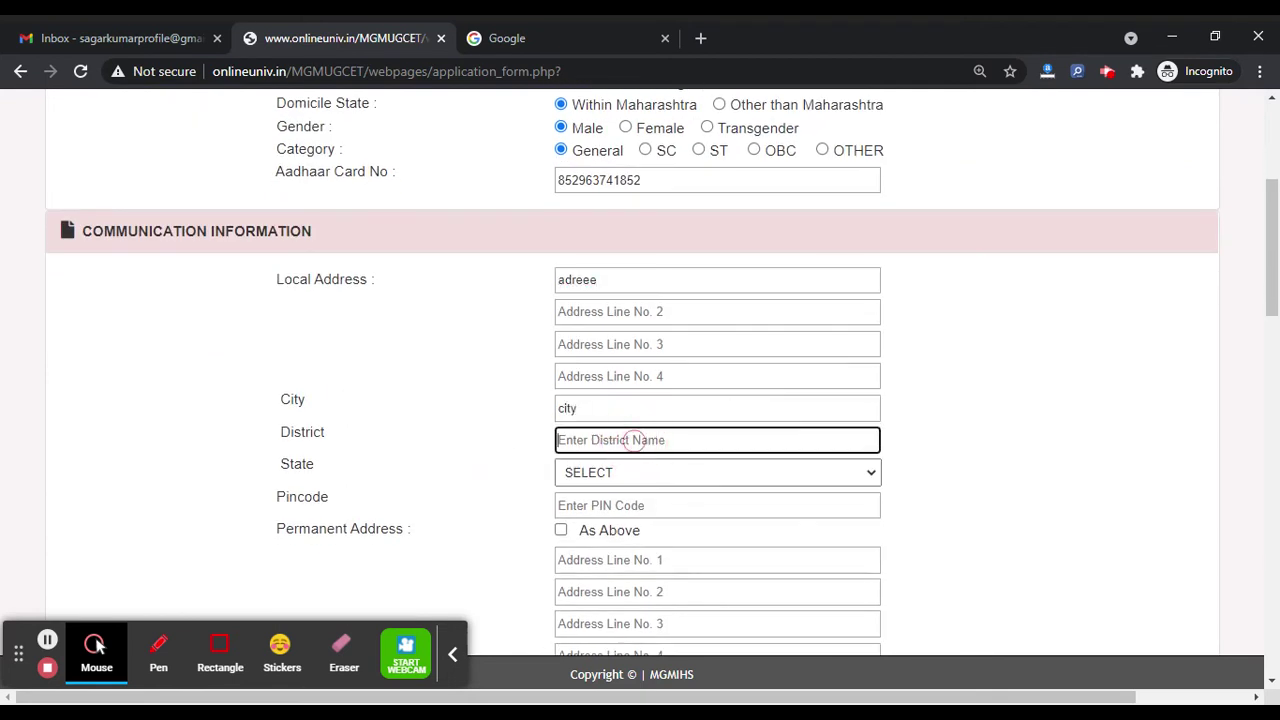
pyautogui.write('dis')
pyautogui.click(634, 477)
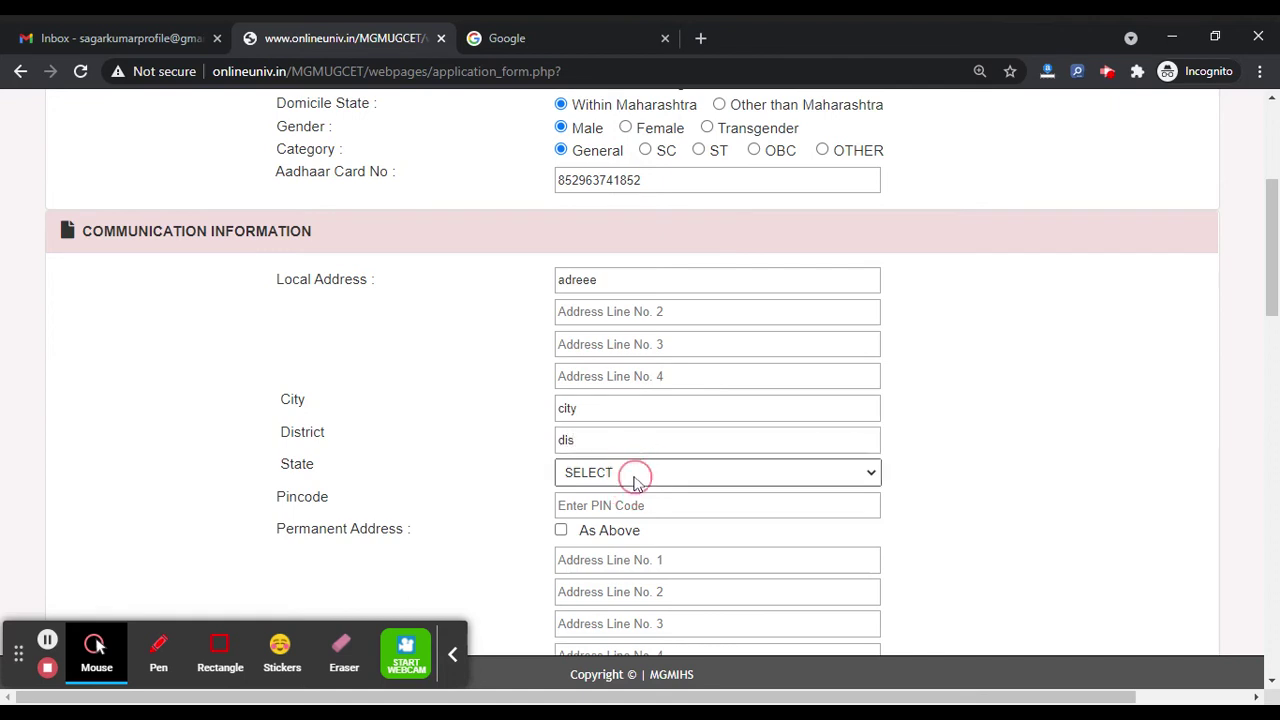
pyautogui.press('m')
pyautogui.click(608, 503)
pyautogui.write('852')
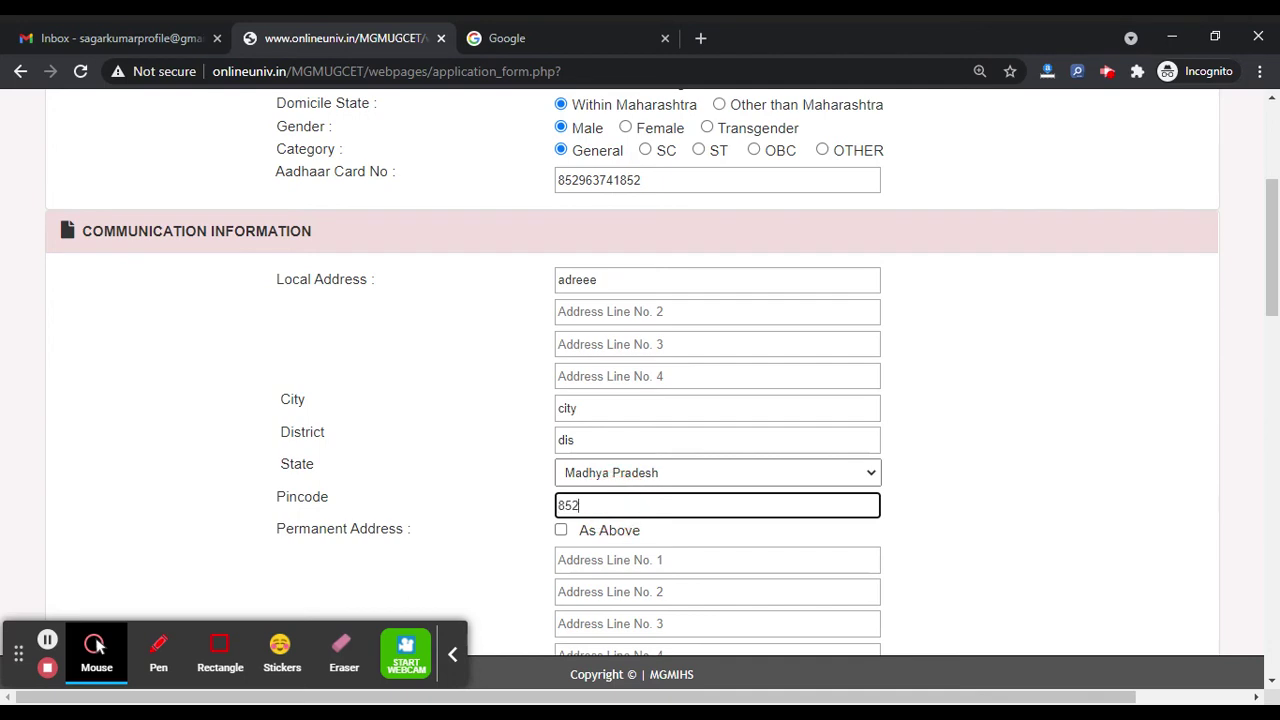
pyautogui.write('741')
pyautogui.click(561, 531)
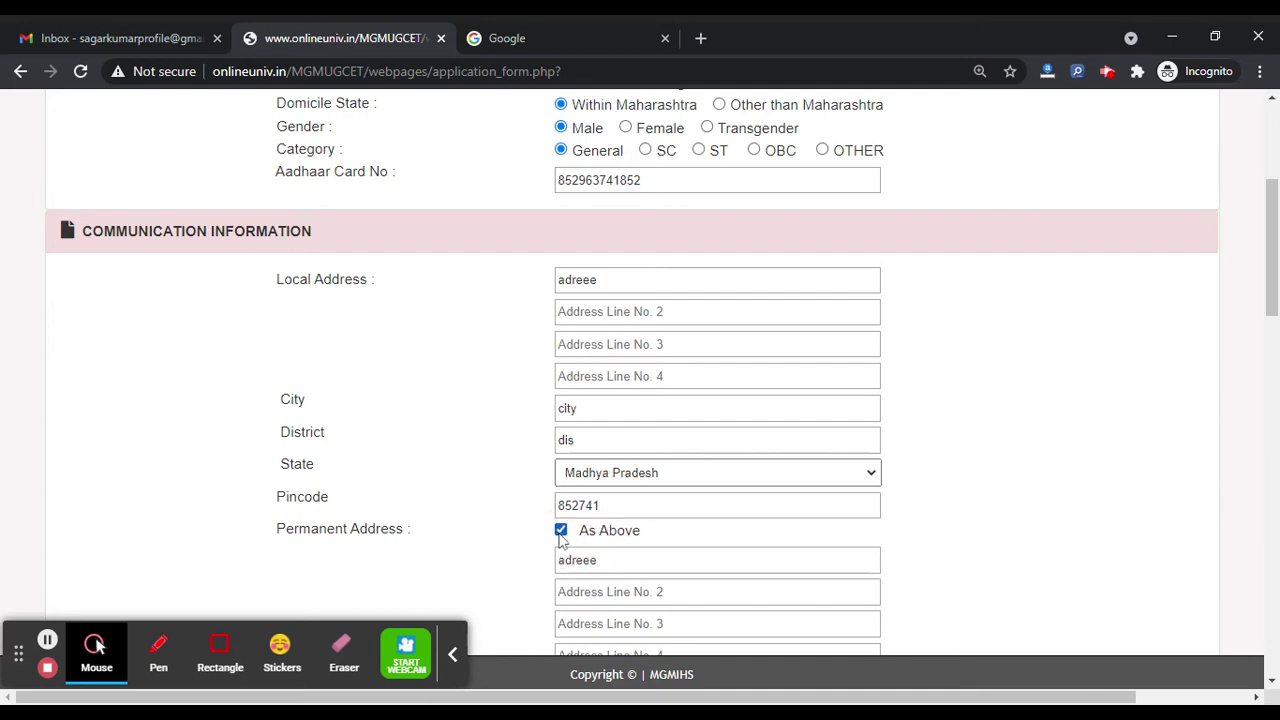
pyautogui.scroll(-5, 443, 449)
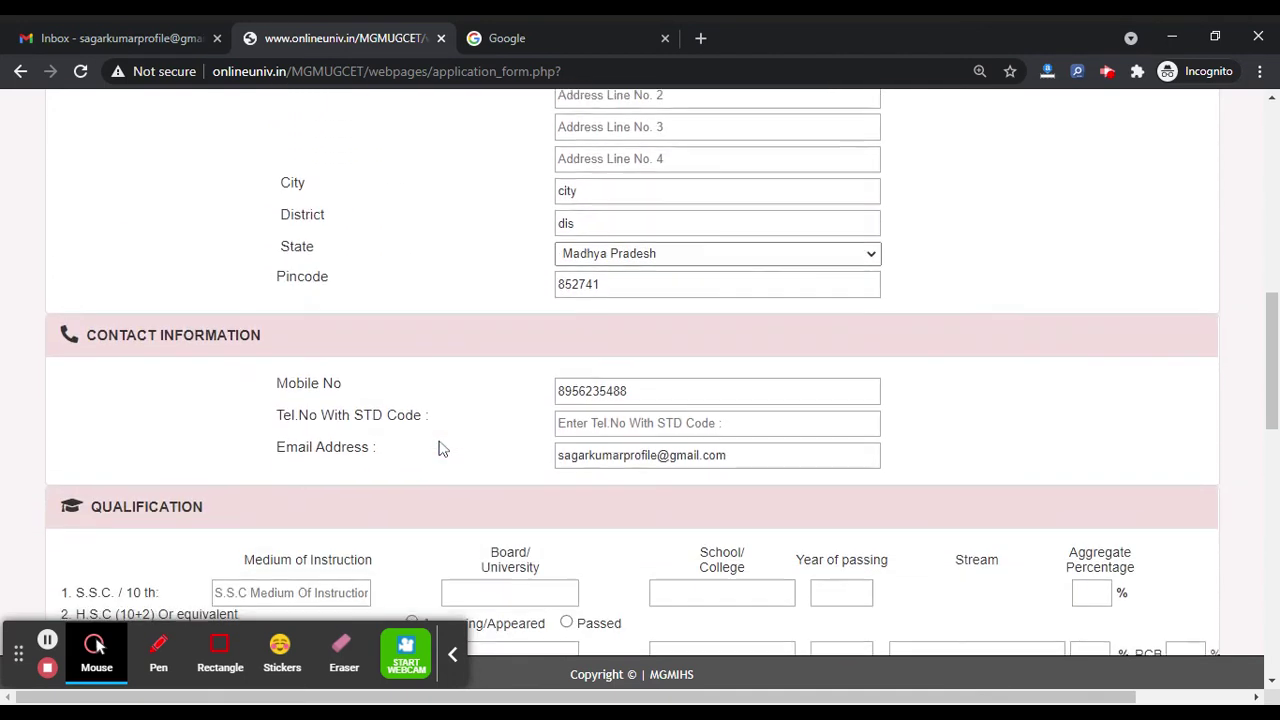
pyautogui.scroll(-2, 443, 449)
# Step: Fill the S.S.C. row: medium eng, board, school, year 2018, aggregate 85%
pyautogui.scroll(-2, 470, 330)
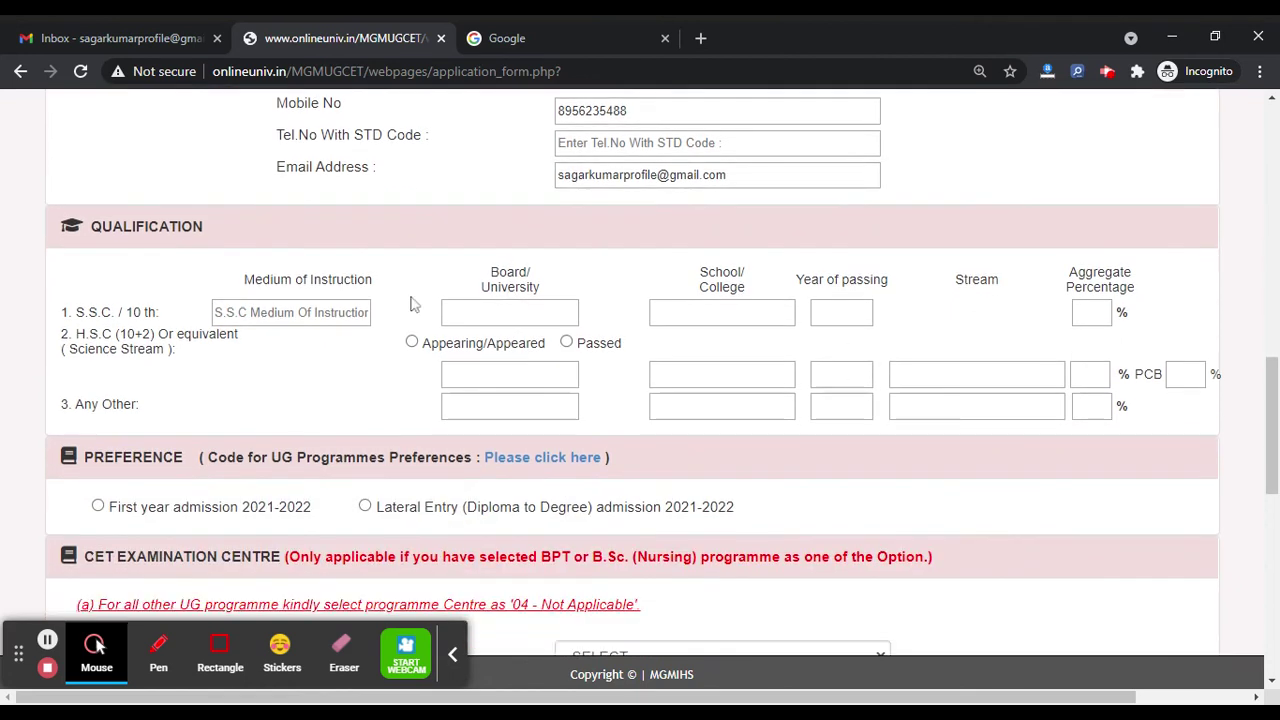
pyautogui.click(339, 310)
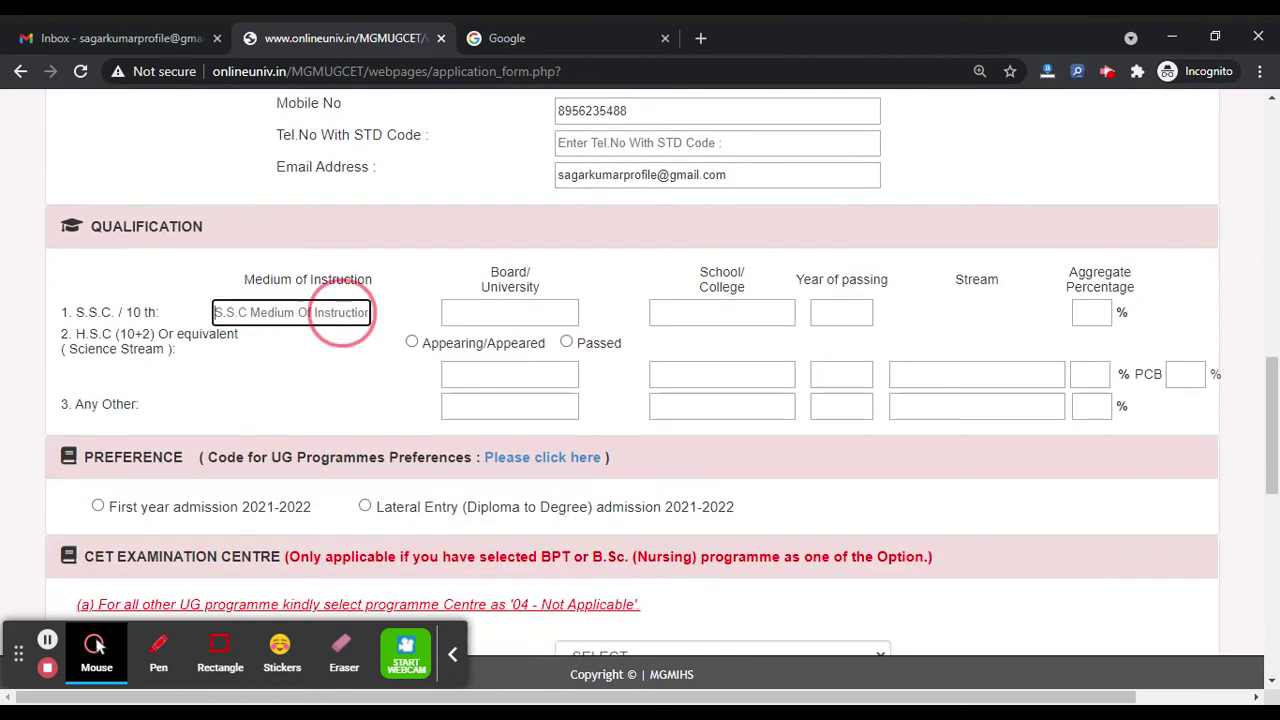
pyautogui.write('eng')
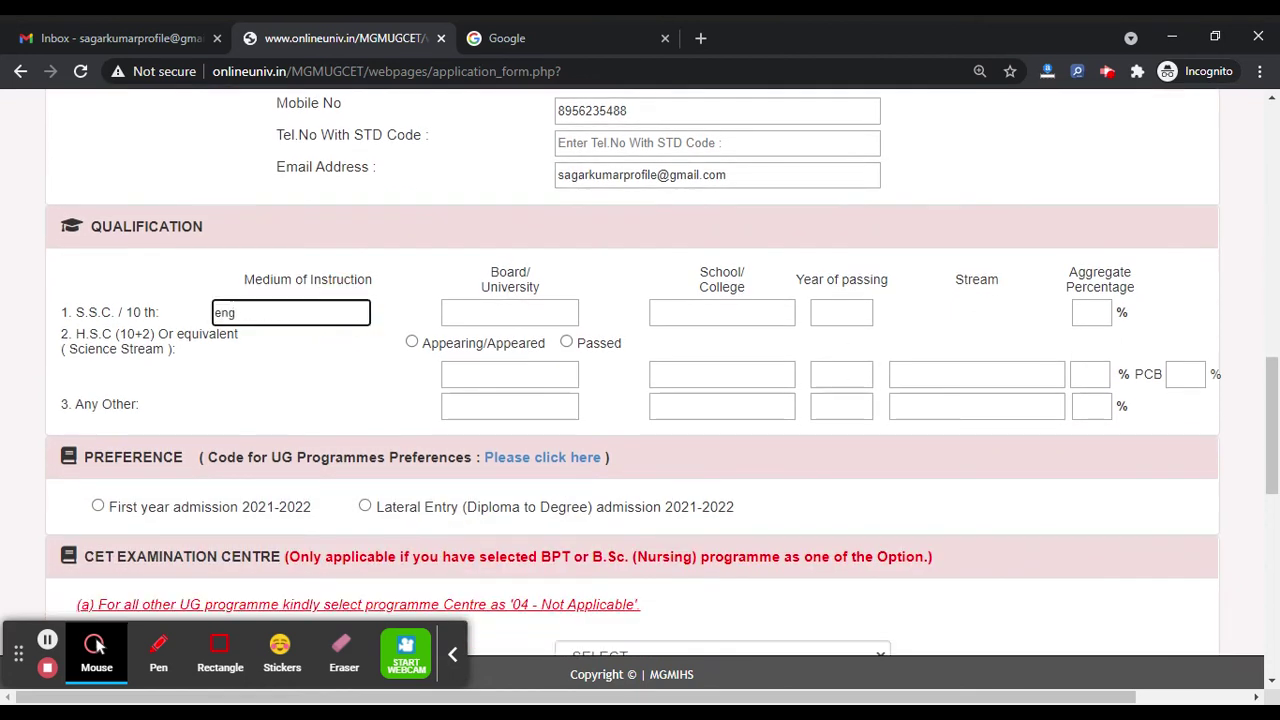
pyautogui.click(509, 308)
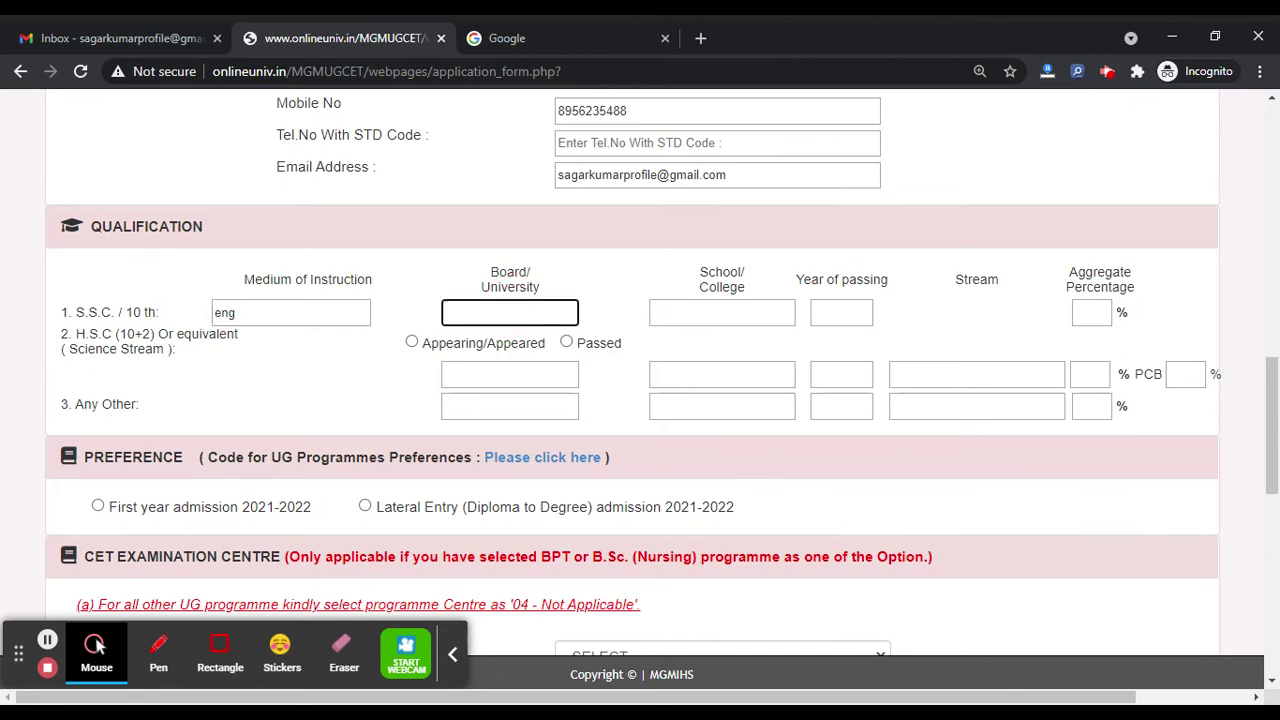
pyautogui.write('board')
pyautogui.click(741, 312)
pyautogui.write('s')
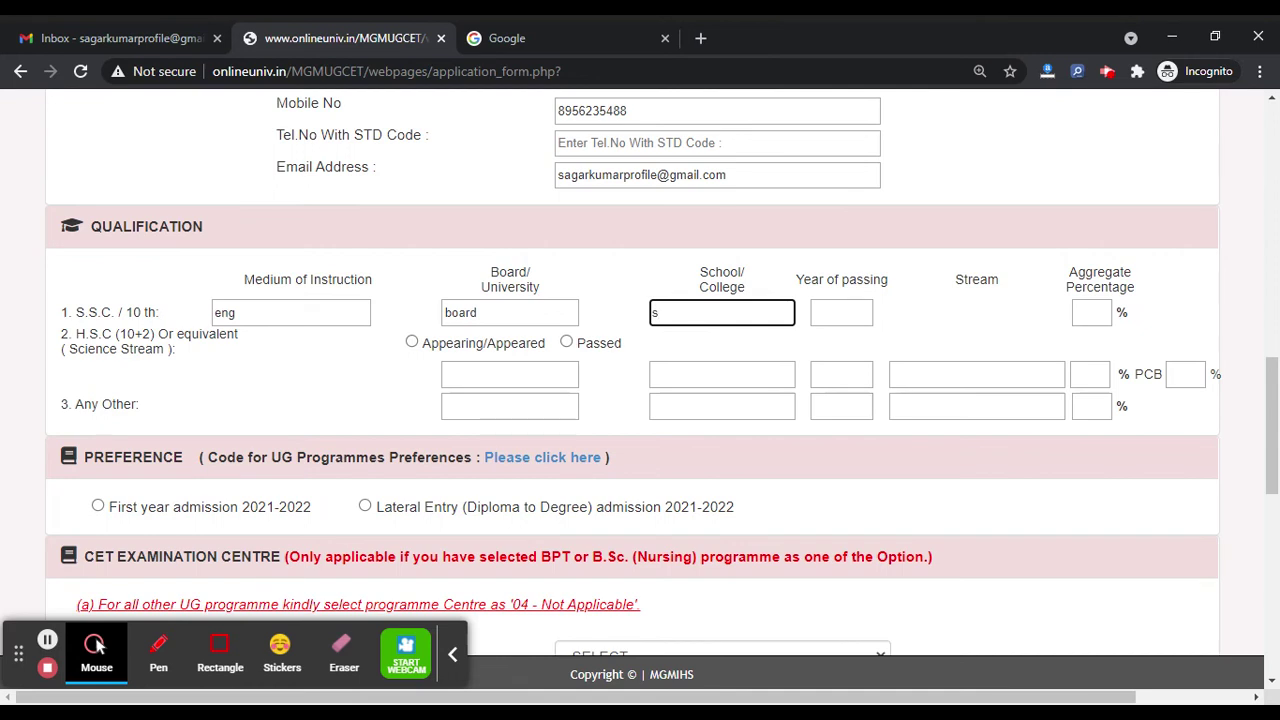
pyautogui.write('chool')
pyautogui.click(840, 313)
pyautogui.write('2018')
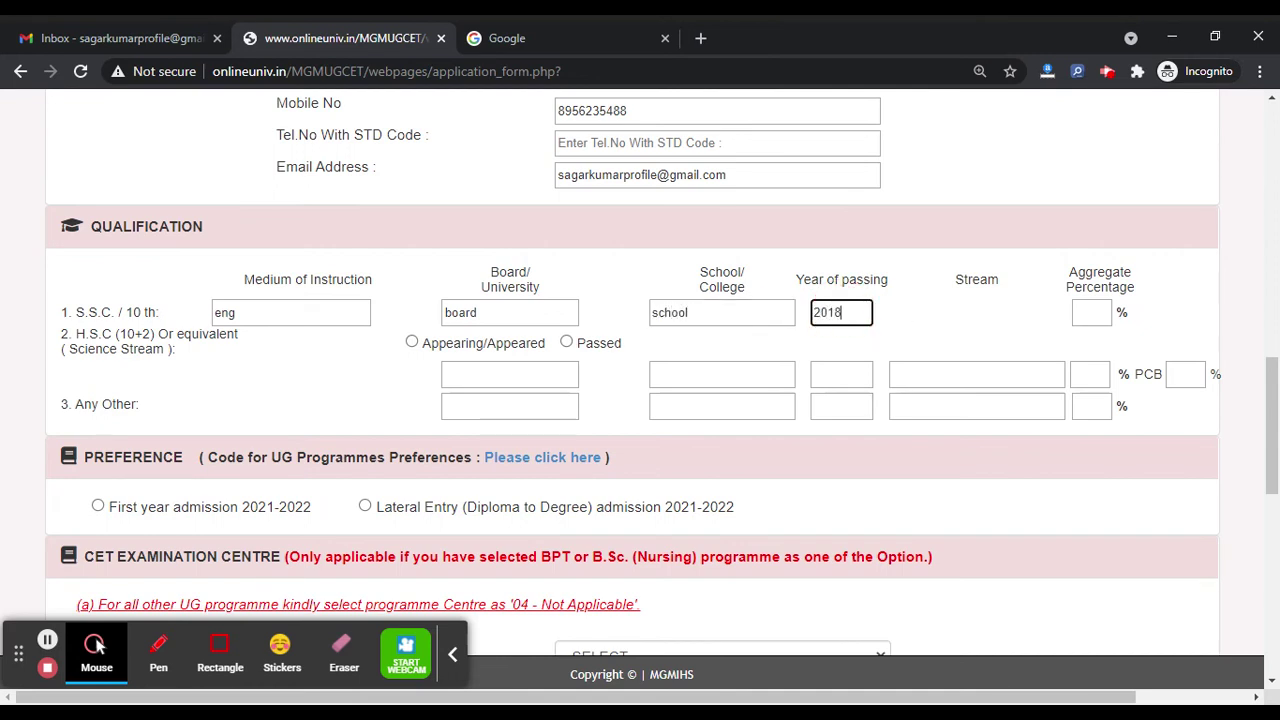
pyautogui.click(1091, 312)
pyautogui.write('85')
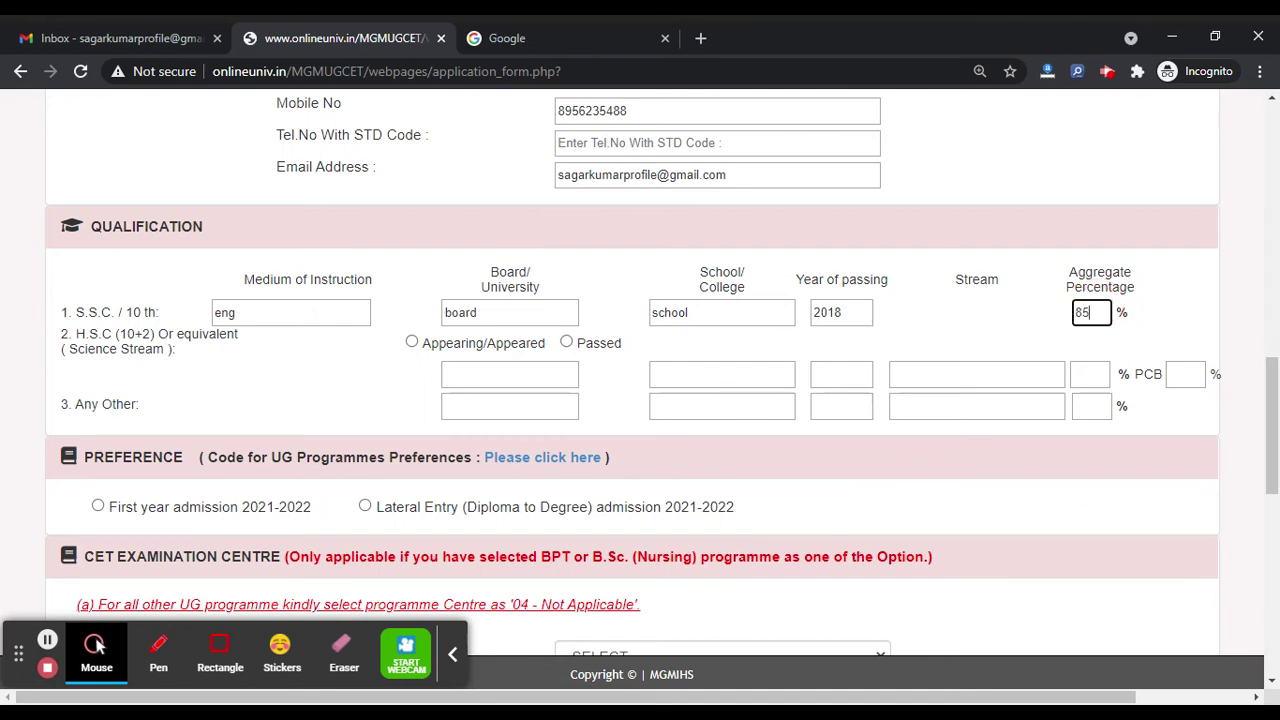
# Step: Mark H.S.C. as Appearing/Appeared with board cbse, school nam, year 2020, stream sci
pyautogui.click(412, 343)
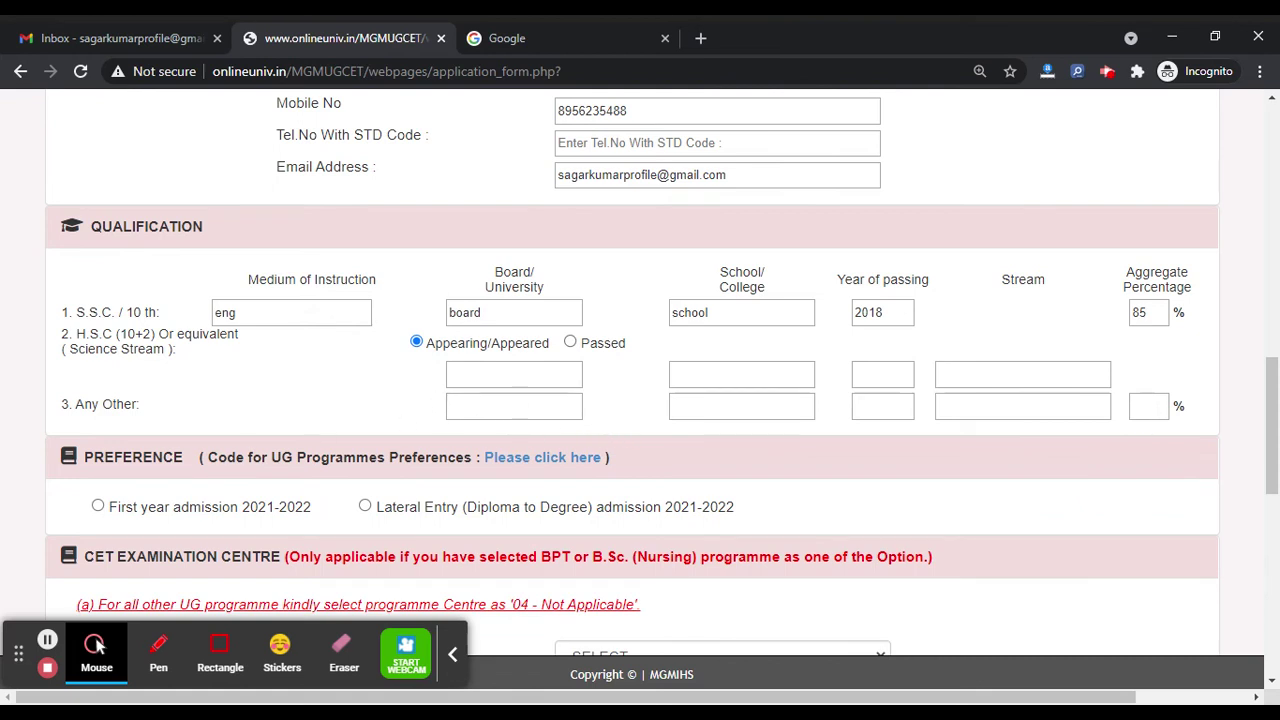
pyautogui.click(491, 372)
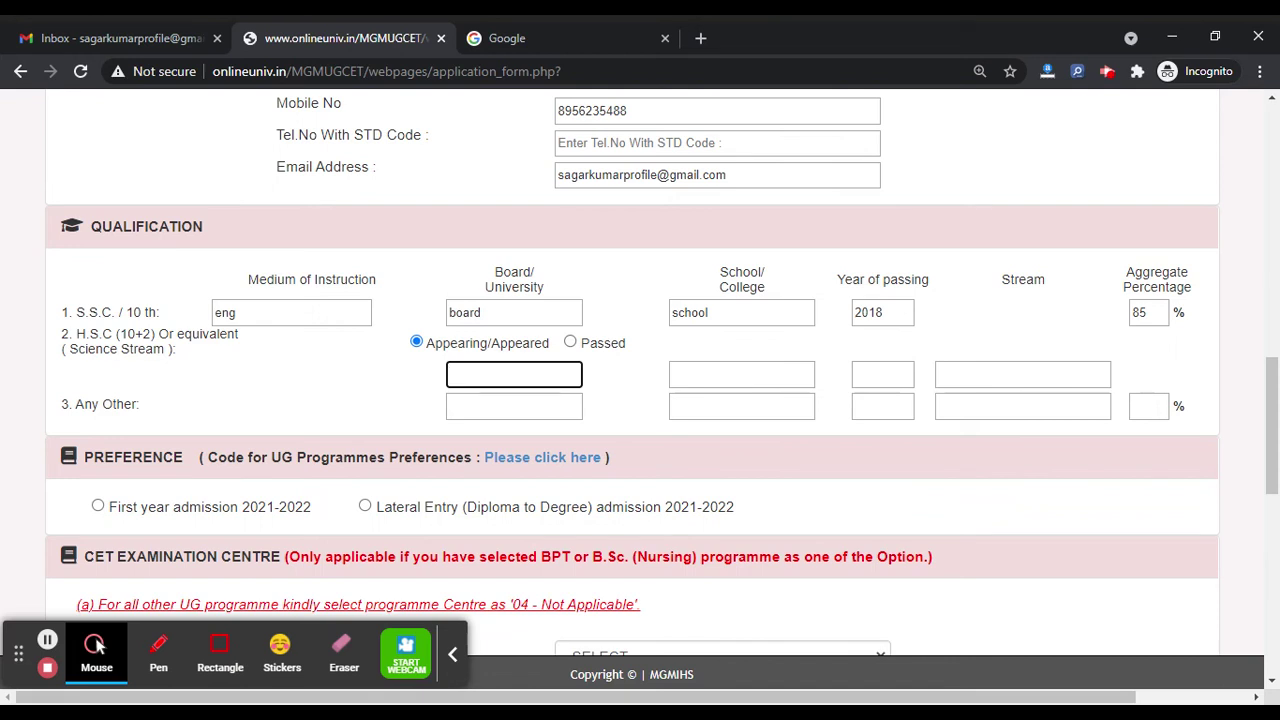
pyautogui.write('cbse')
pyautogui.click(730, 372)
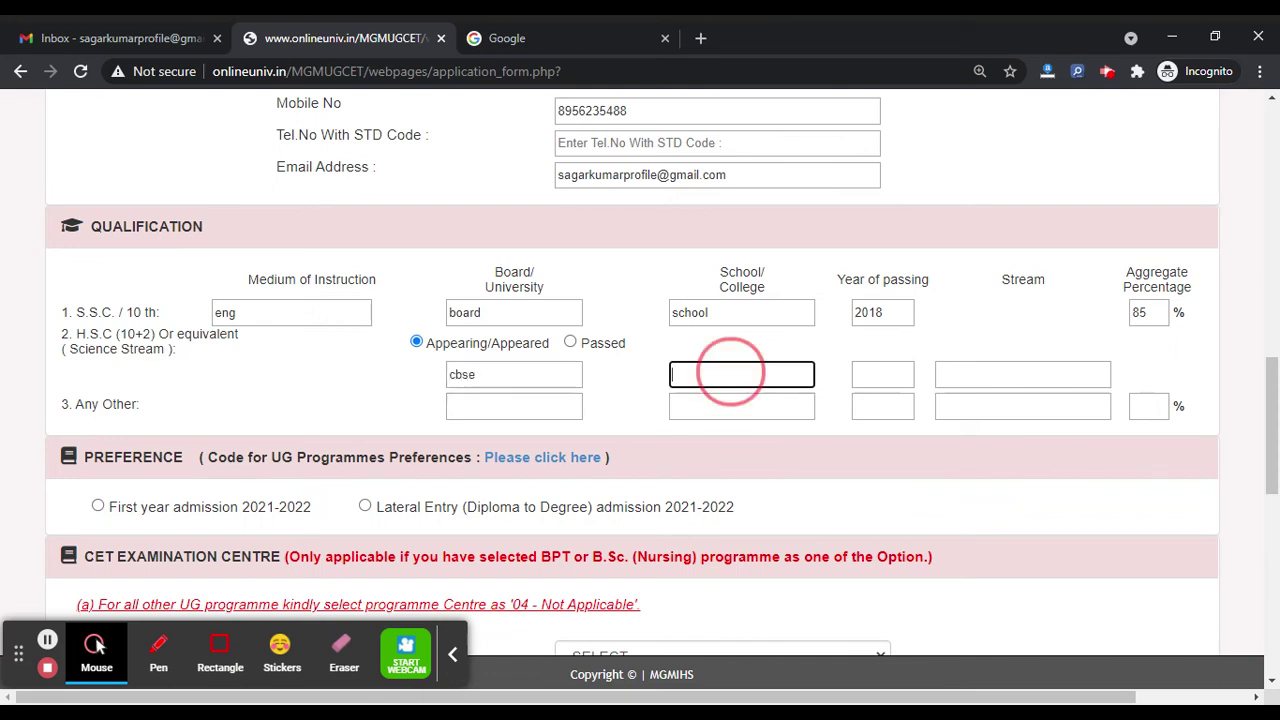
pyautogui.write('nam')
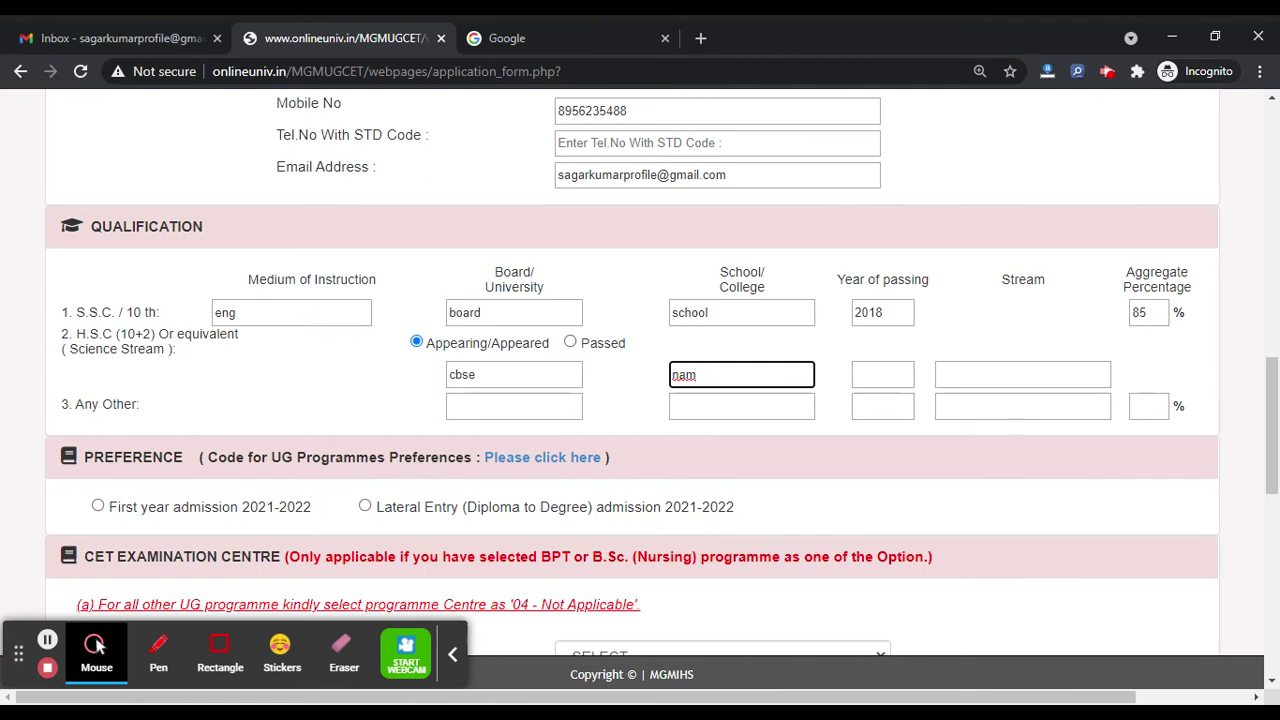
pyautogui.press('Tab')
pyautogui.write('250')
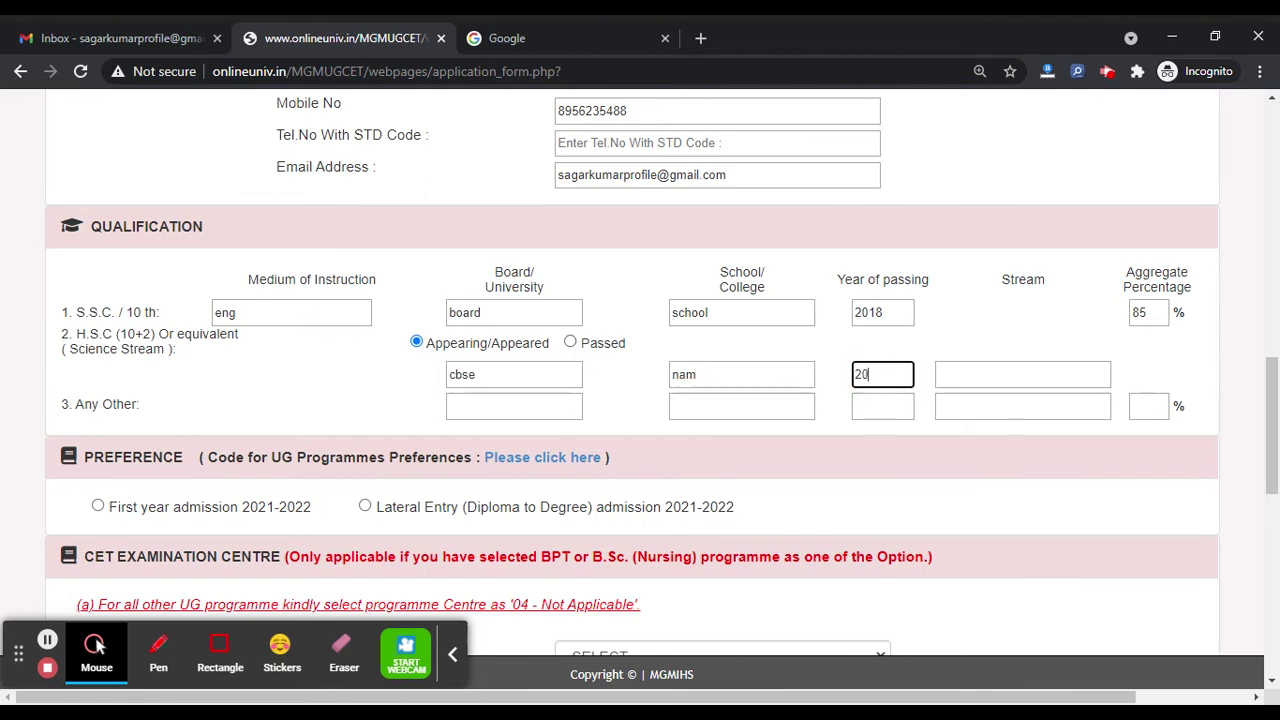
pyautogui.write('20')
pyautogui.click(1005, 378)
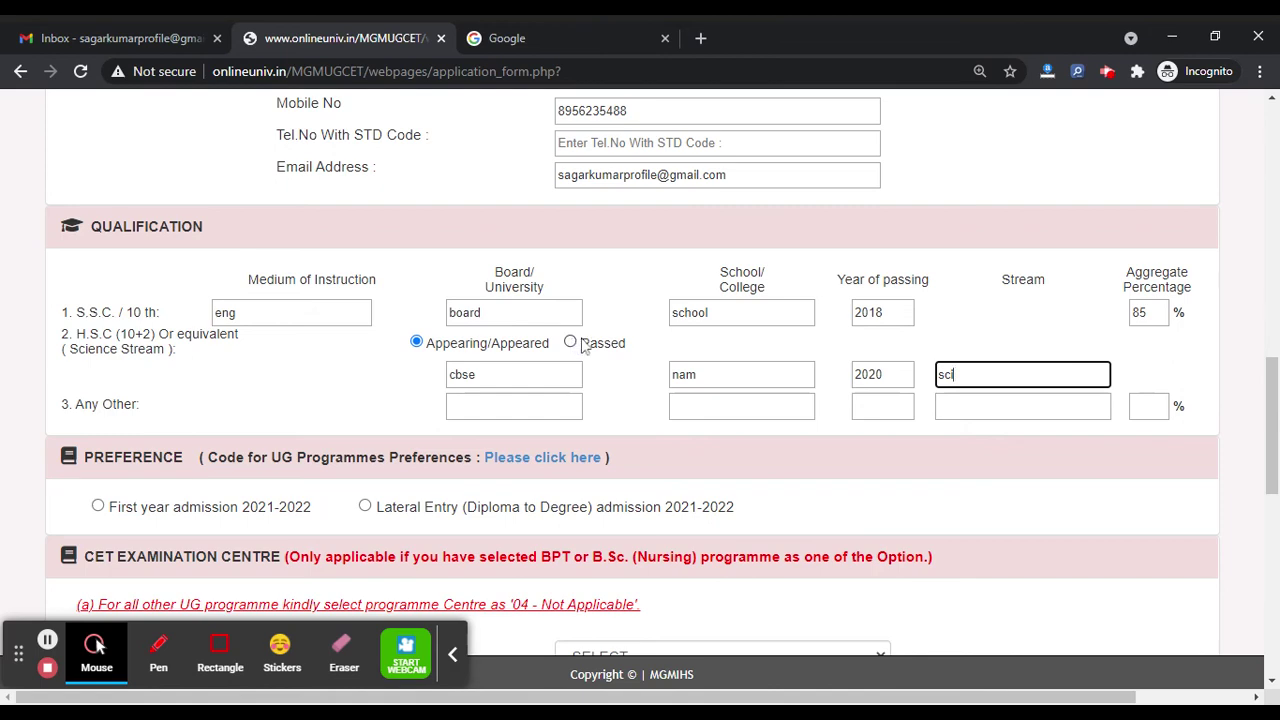
pyautogui.scroll(-2, 563, 363)
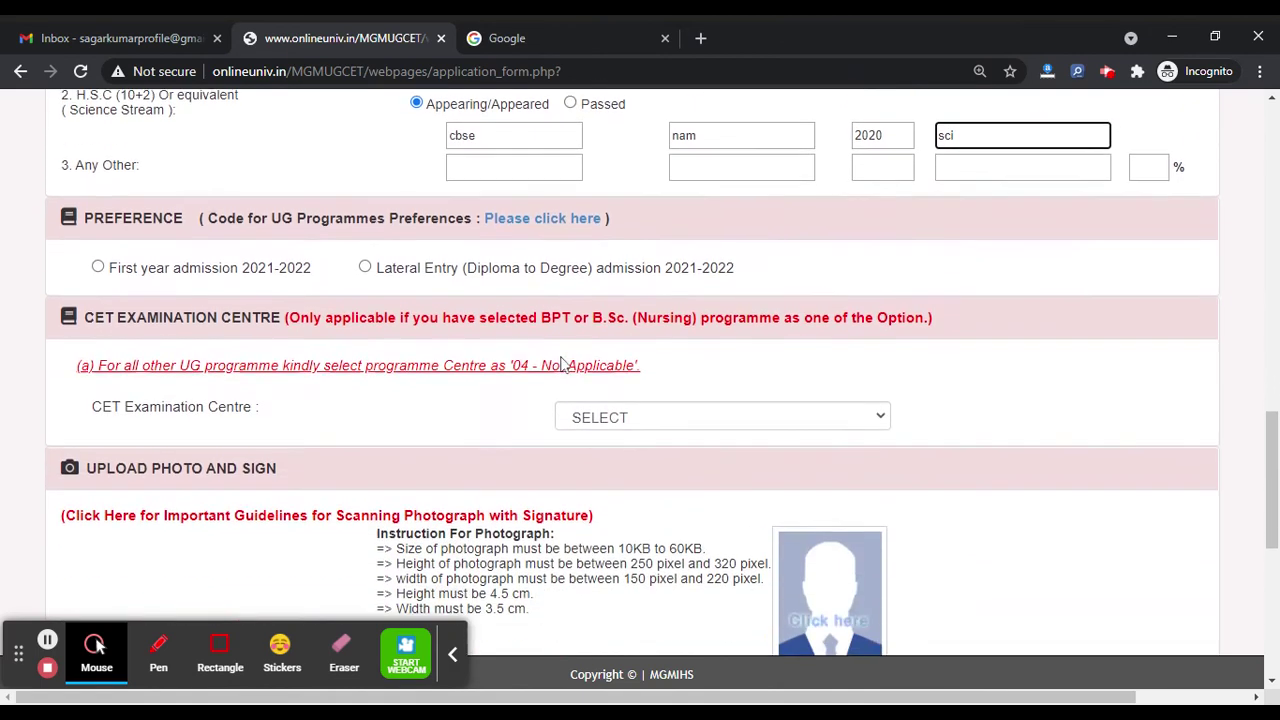
# Step: Choose Lateral Entry with Cardiac Care Technology II Year as preference 1
pyautogui.click(98, 264)
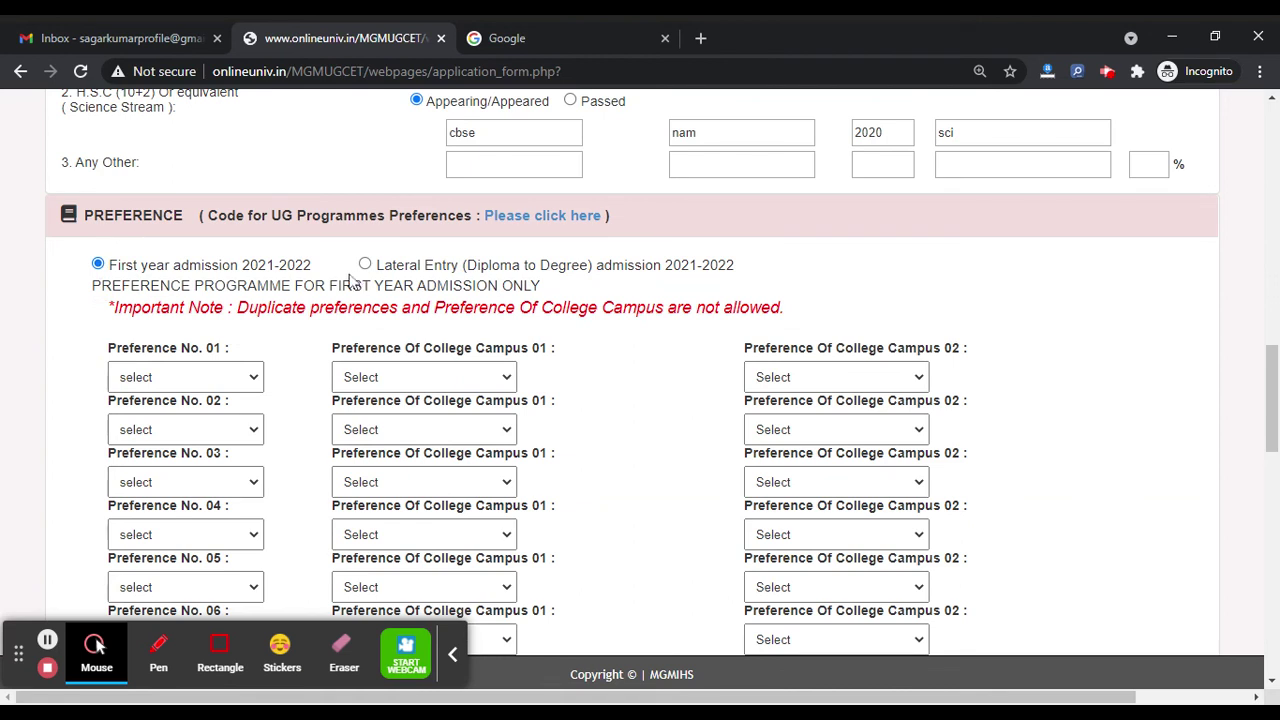
pyautogui.click(365, 264)
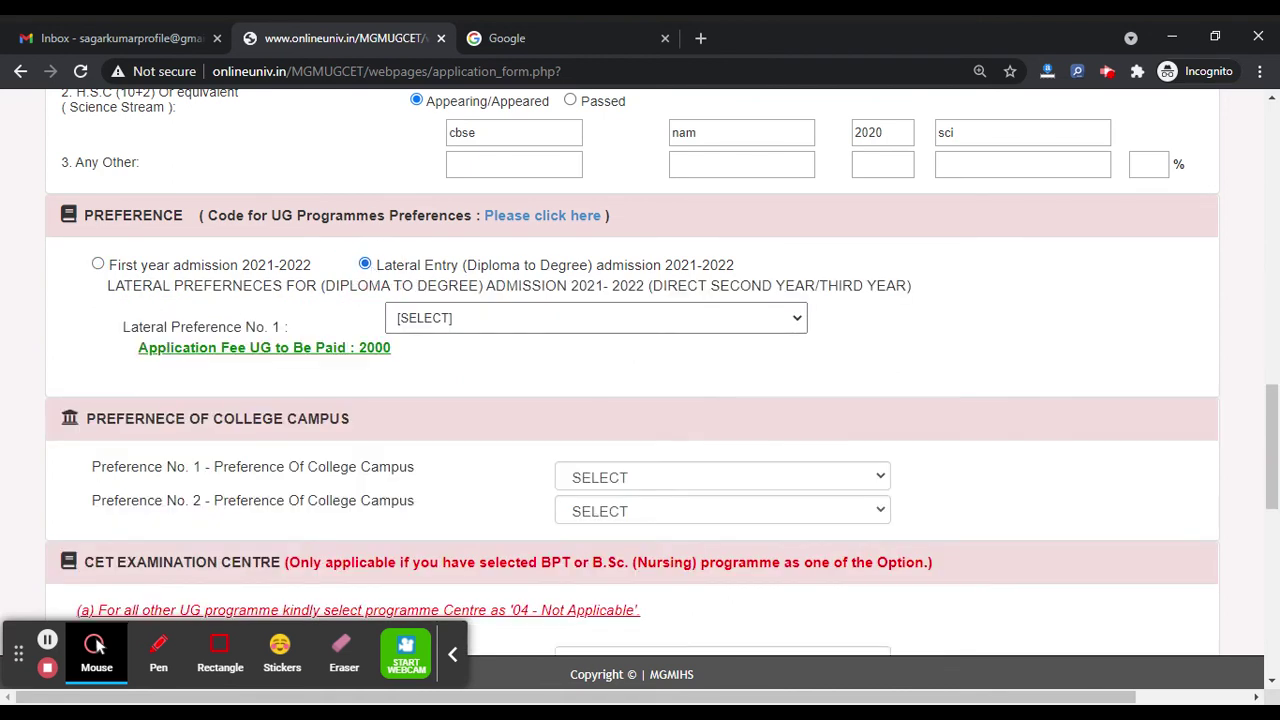
pyautogui.click(455, 317)
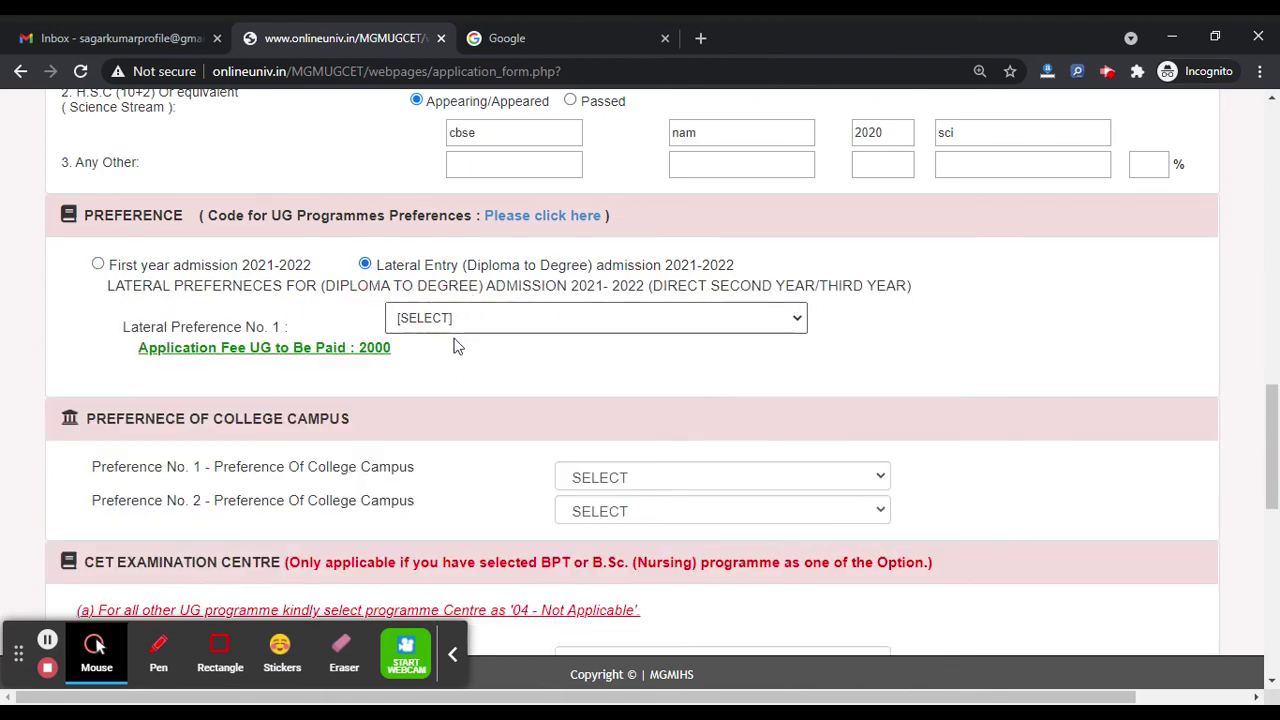
pyautogui.click(448, 388)
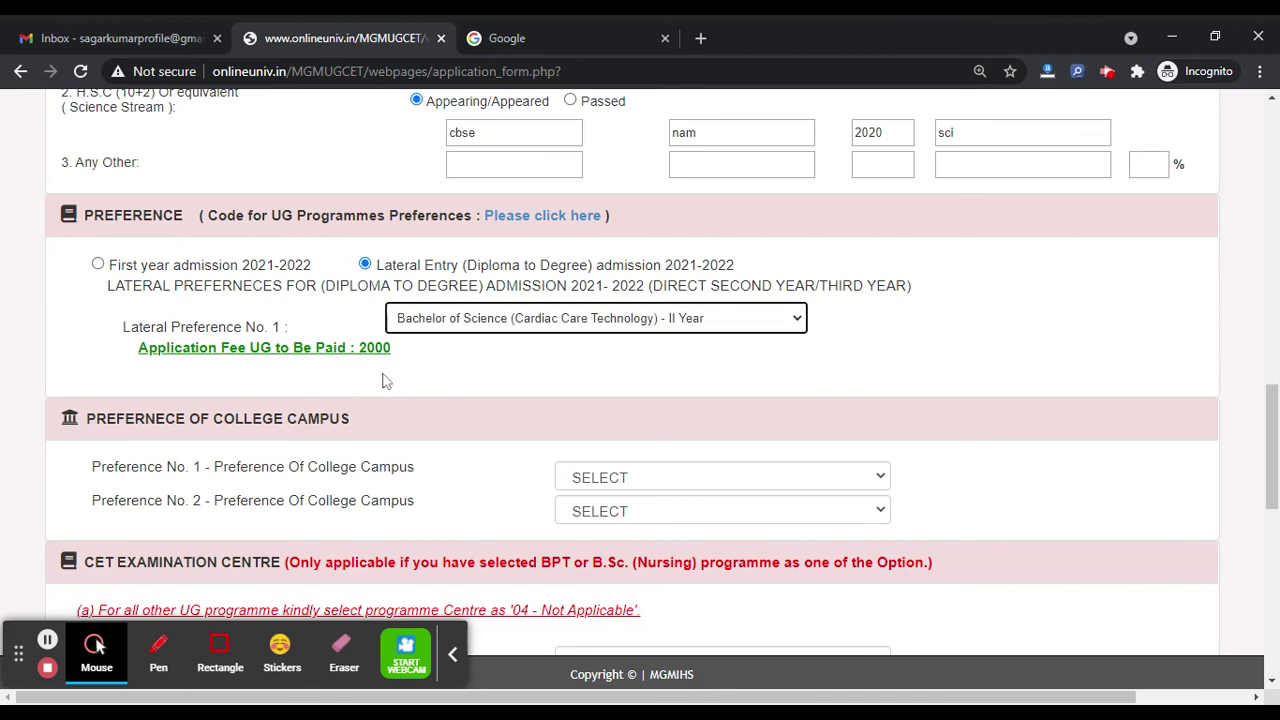
# Step: Set campus preferences Navi Mumbai then Aurangabad, and CET examination centre Navi Mumbai
pyautogui.scroll(-3, 386, 380)
pyautogui.click(623, 214)
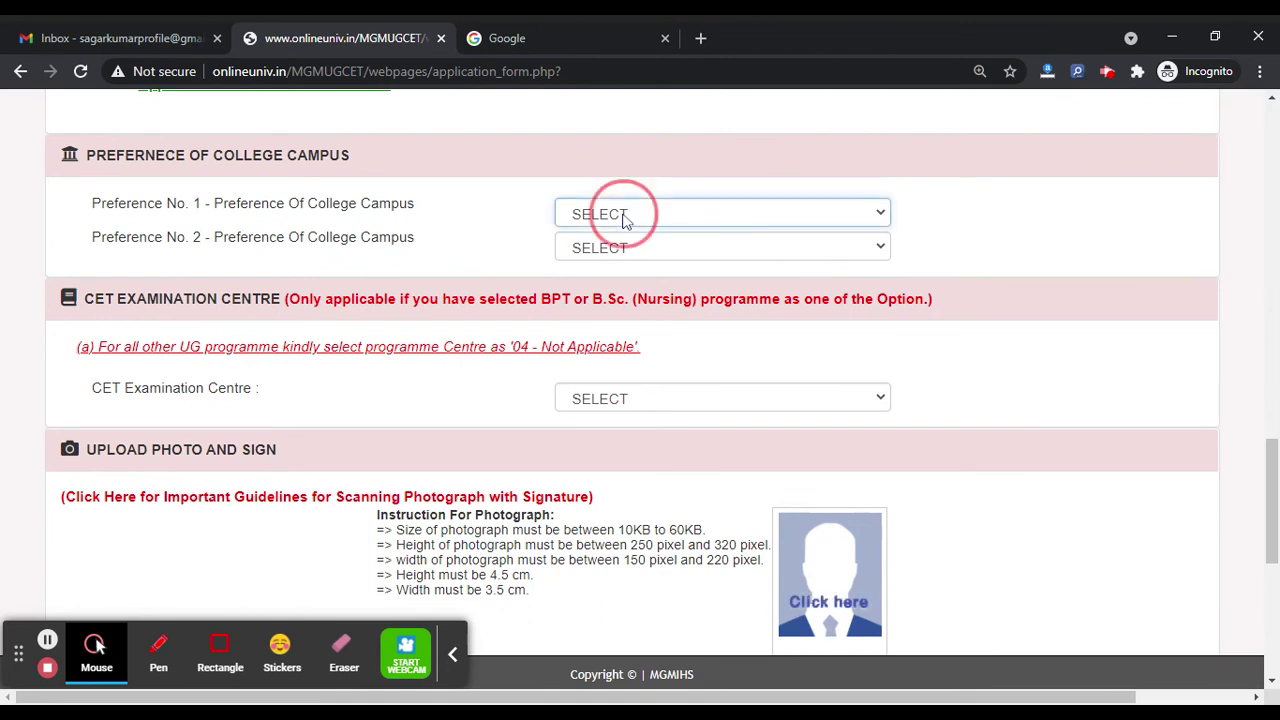
pyautogui.click(628, 236)
pyautogui.click(614, 249)
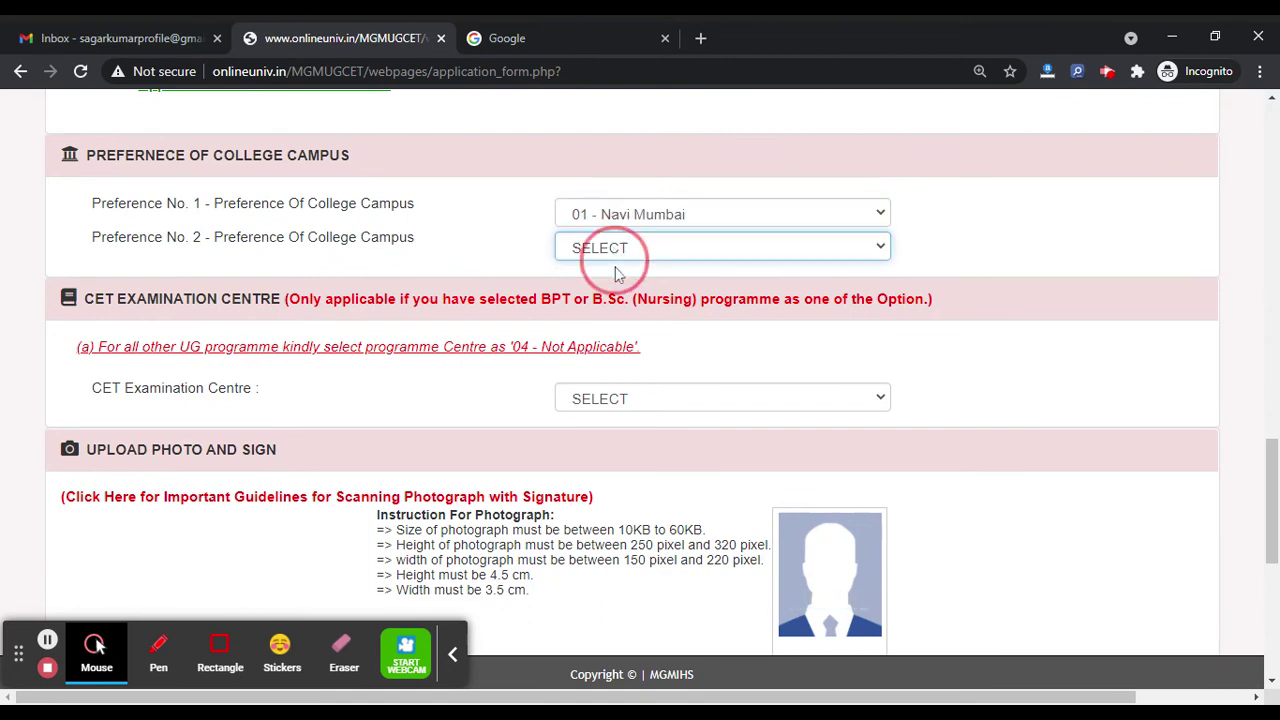
pyautogui.click(635, 307)
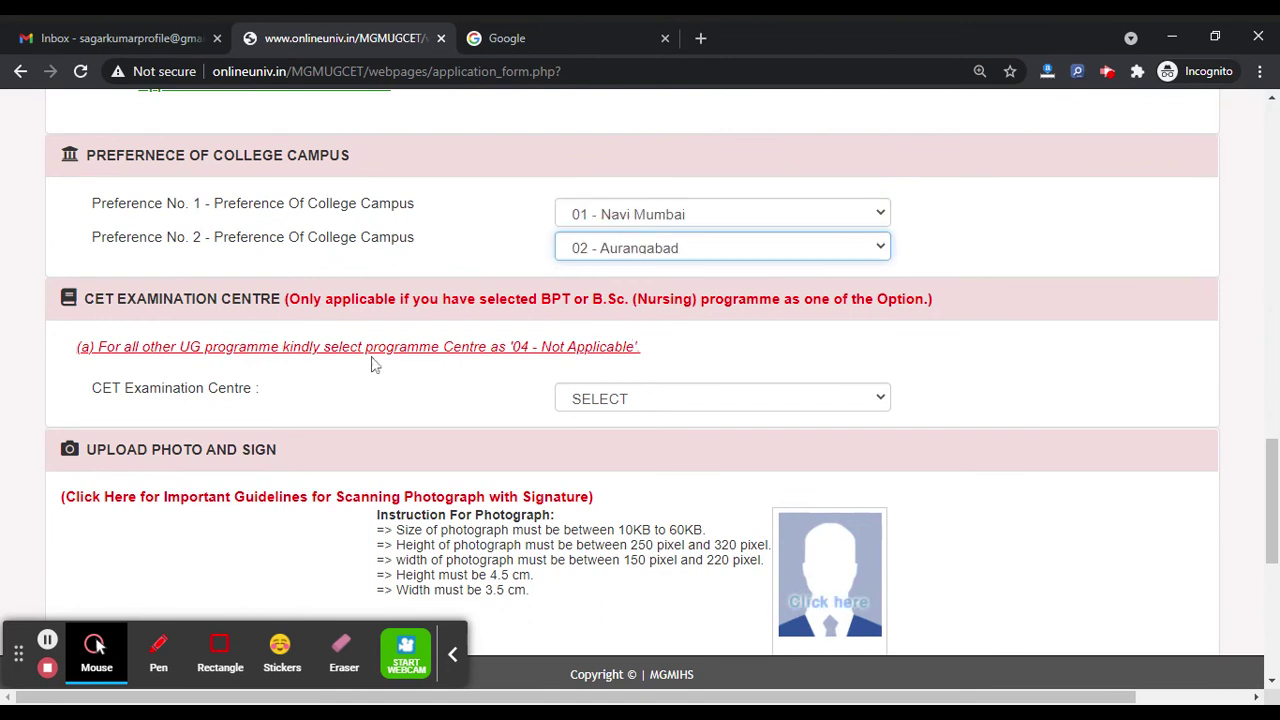
pyautogui.click(586, 403)
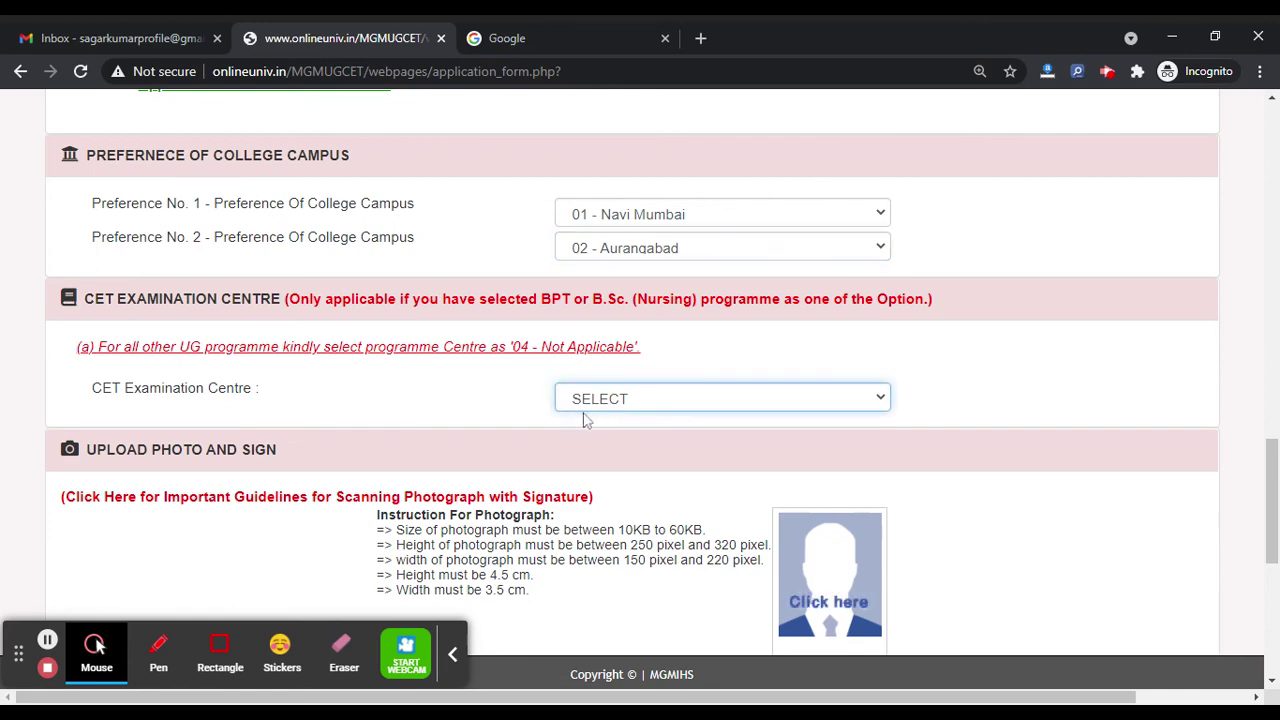
pyautogui.click(586, 420)
pyautogui.scroll(-2, 430, 387)
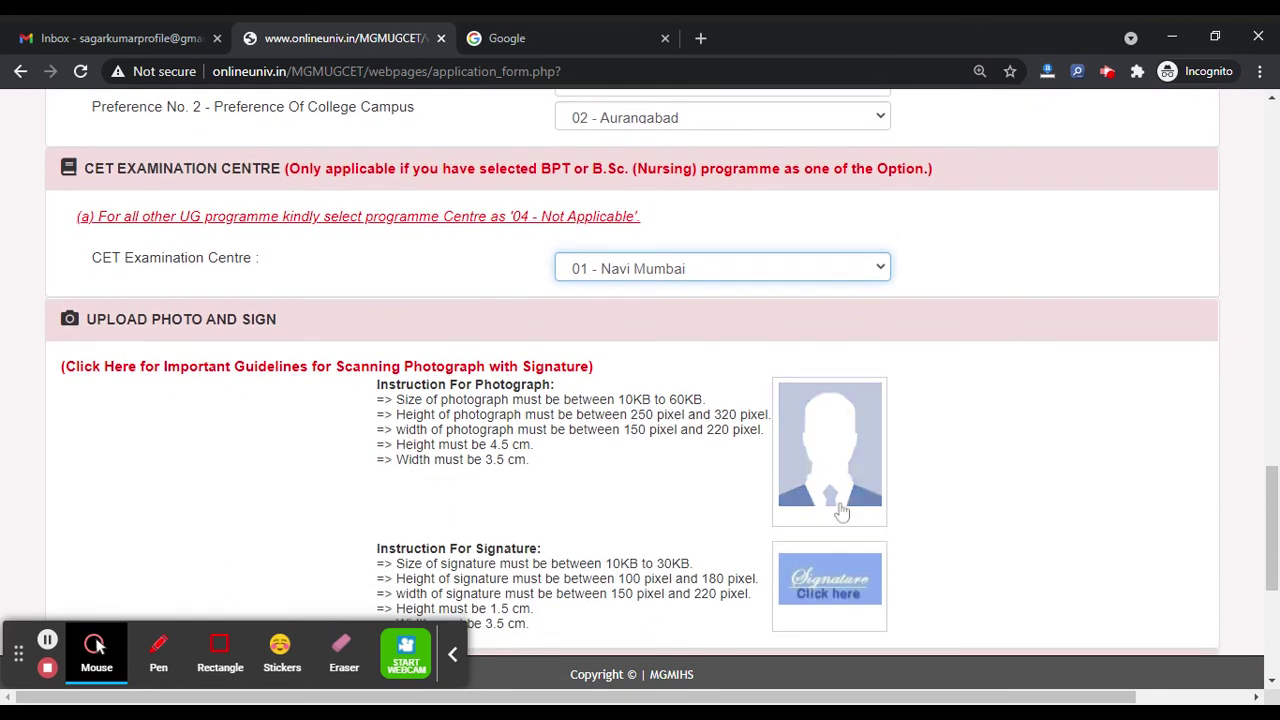
# Step: Upload the cartoon face picture as the applicant photo and attach the signature image
pyautogui.scroll(-2, 835, 500)
pyautogui.click(833, 316)
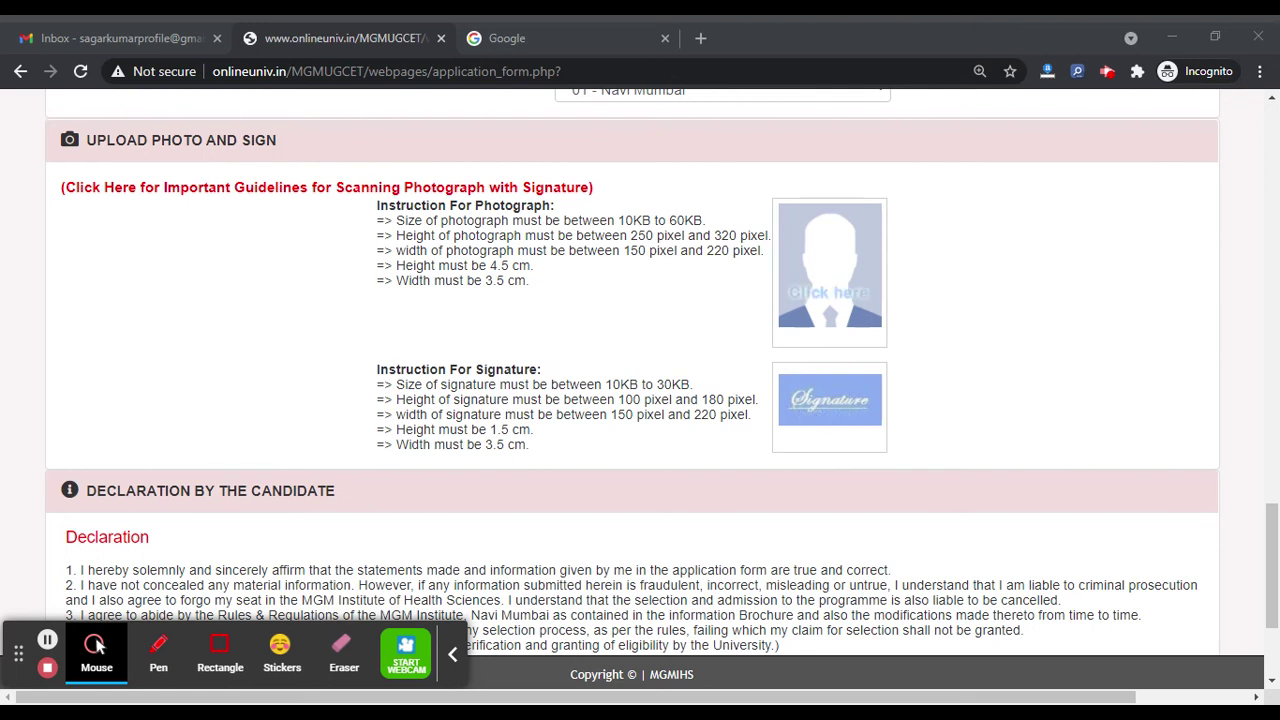
pyautogui.doubleClick(776, 344)
pyautogui.click(837, 398)
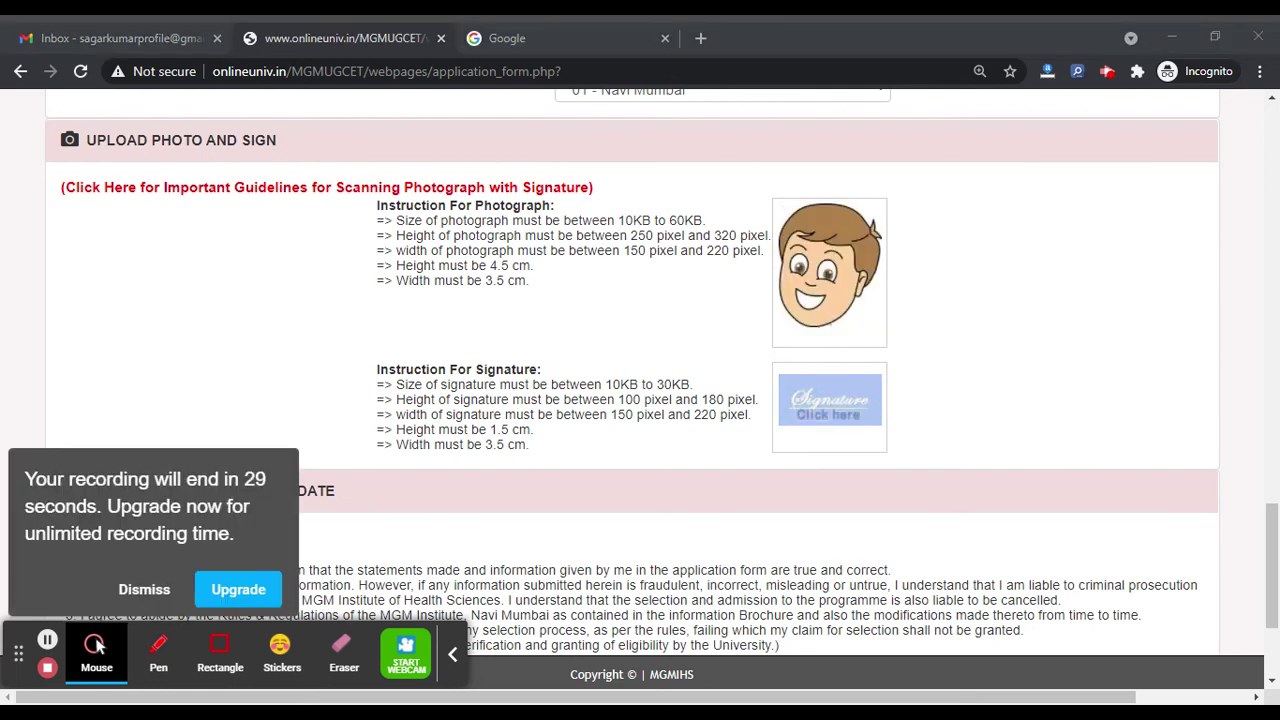
pyautogui.press('Return')
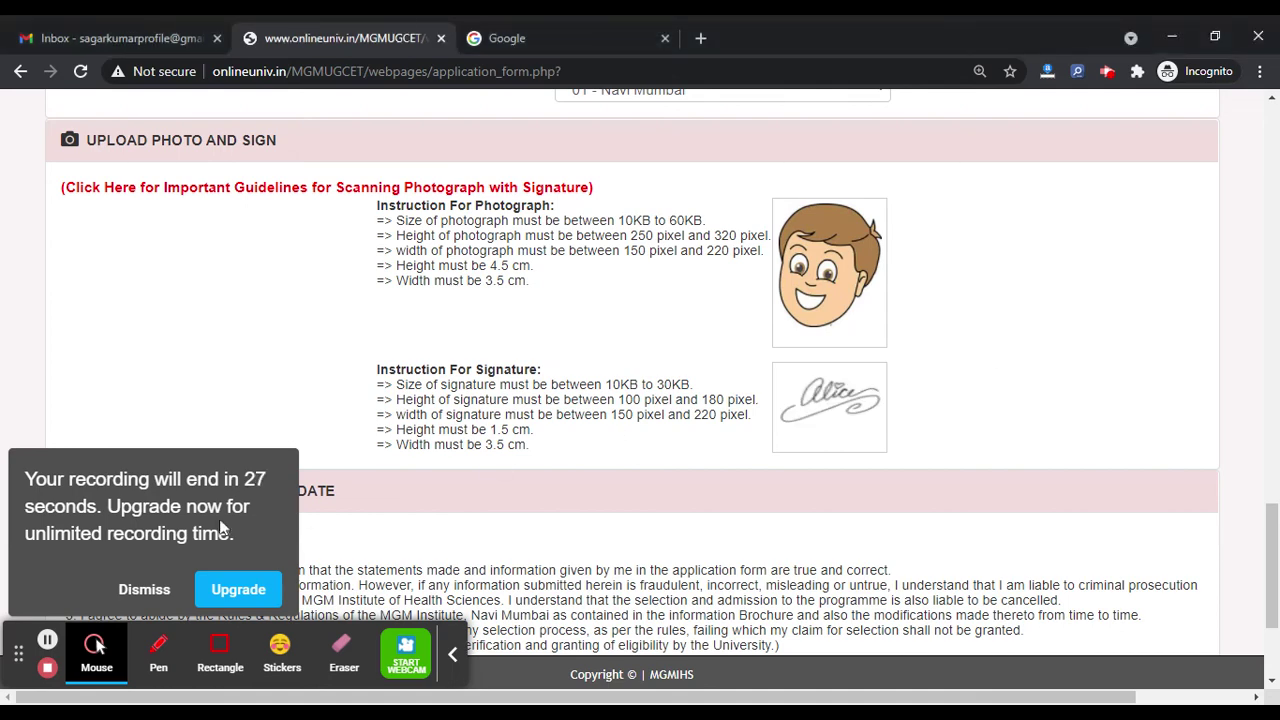
pyautogui.click(150, 588)
# Step: Tick I Accept on the declaration and save, which flags the signature as over 30 kb
pyautogui.scroll(-2, 409, 517)
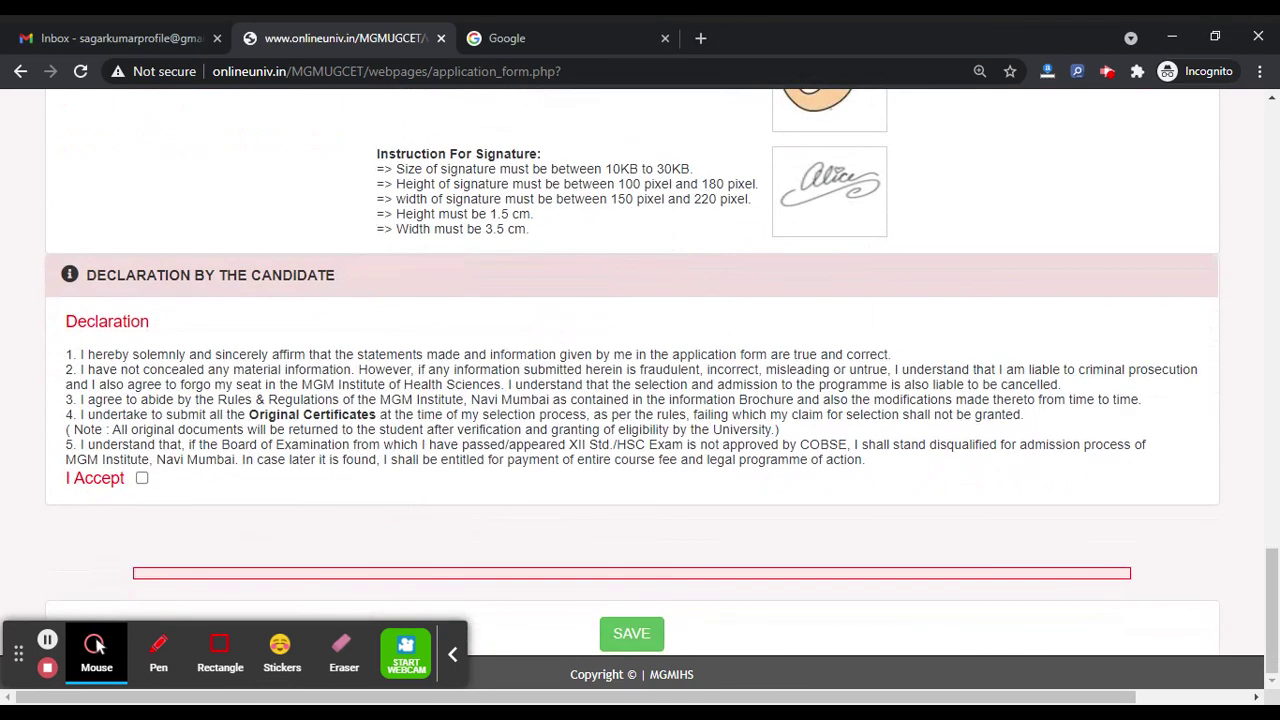
pyautogui.click(142, 479)
pyautogui.click(637, 632)
pyautogui.scroll(6, 418, 510)
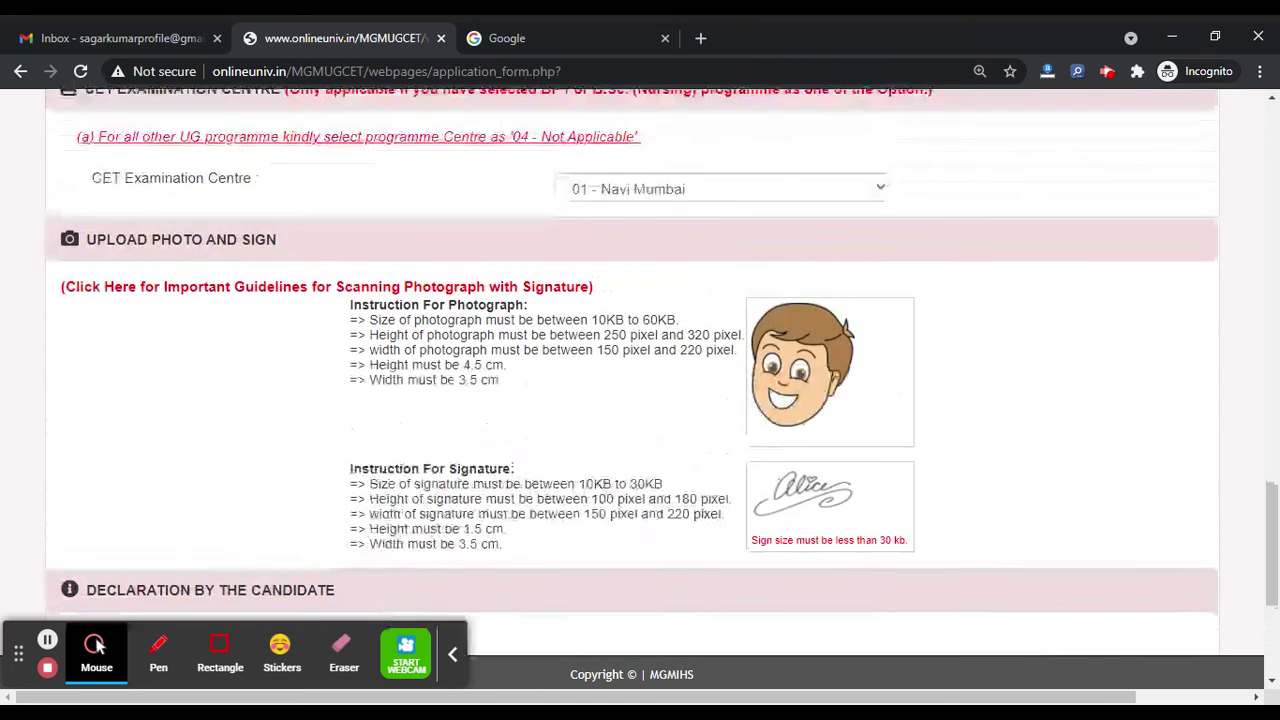
pyautogui.scroll(3, 418, 510)
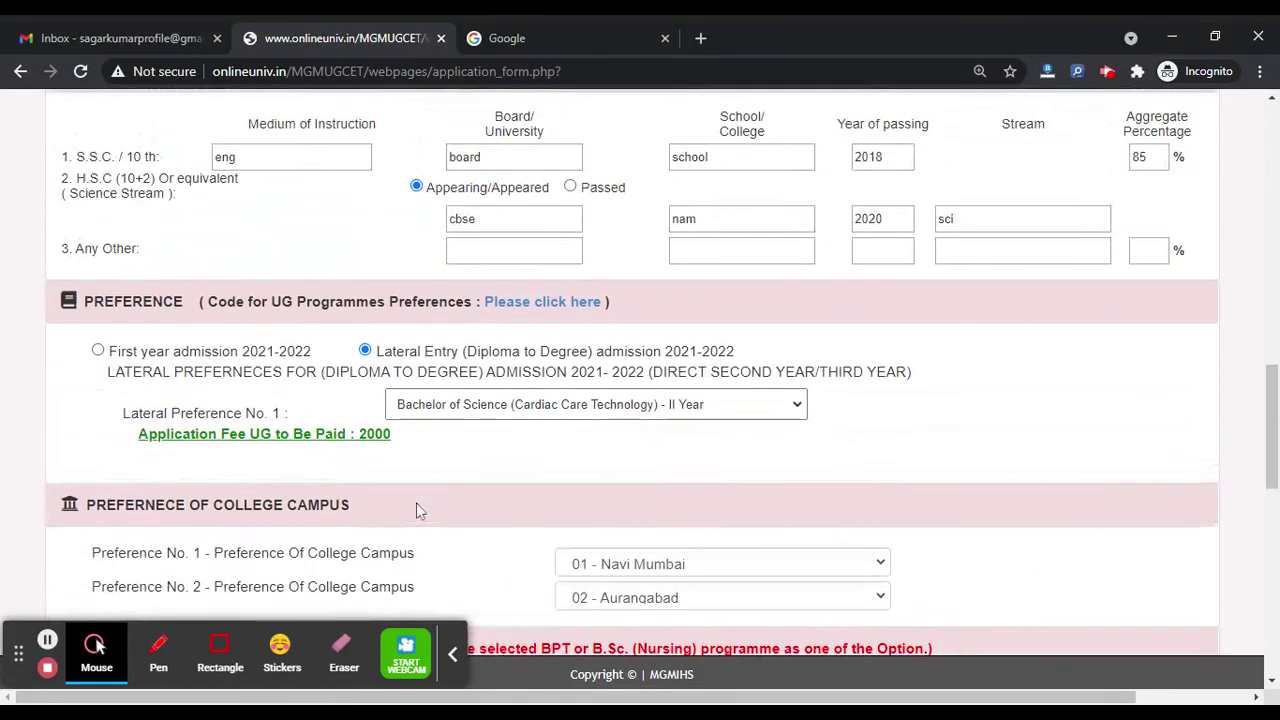